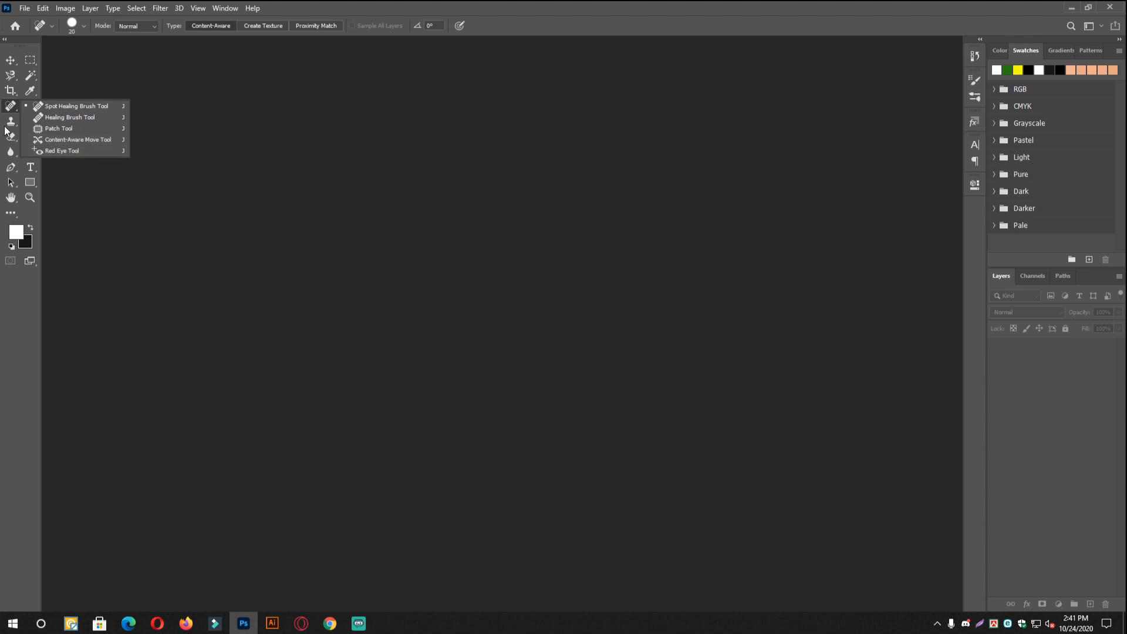
Open best-cream-for-dark-spots-on-face-neck-and-under-eye.jpg, pimplenewfeatimage-660x400.jpg and REDEYE ORIGINAL.jpg together as separate documents
left_click(9, 108)
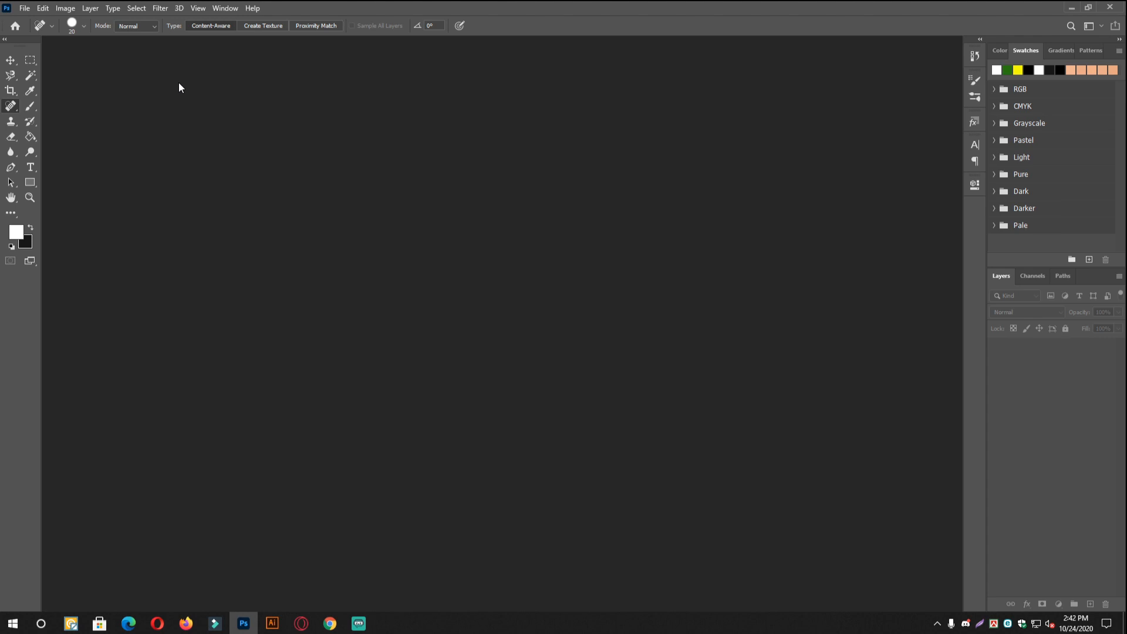
left_click(27, 12)
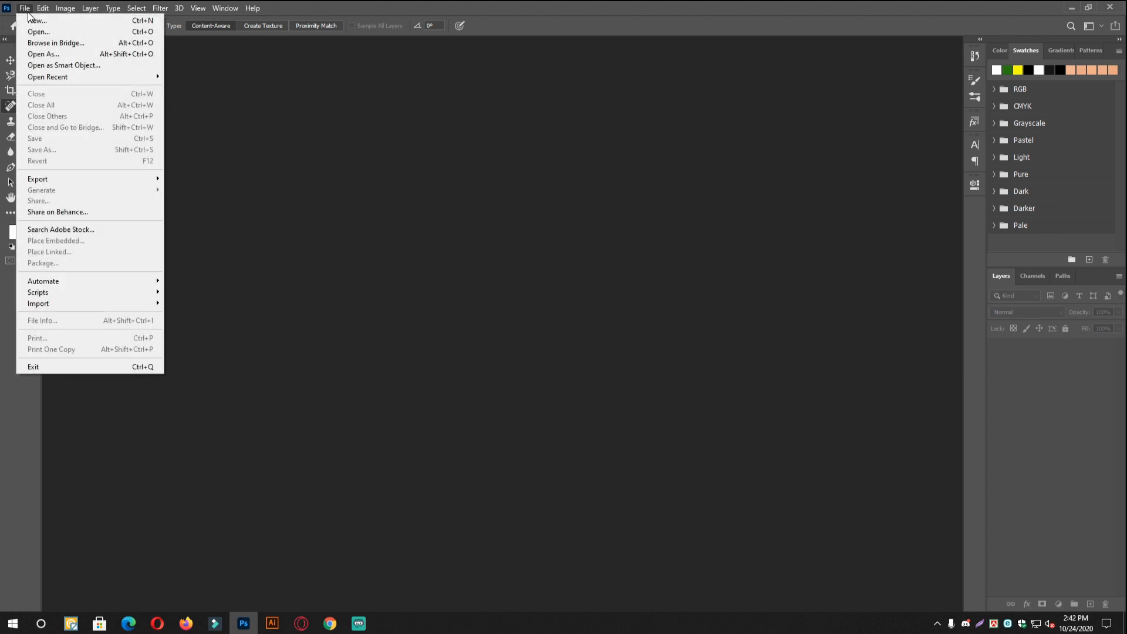
left_click(29, 30)
left_click(397, 112)
left_click(199, 196, "ctrl")
left_click(139, 203, "ctrl")
left_click(462, 319)
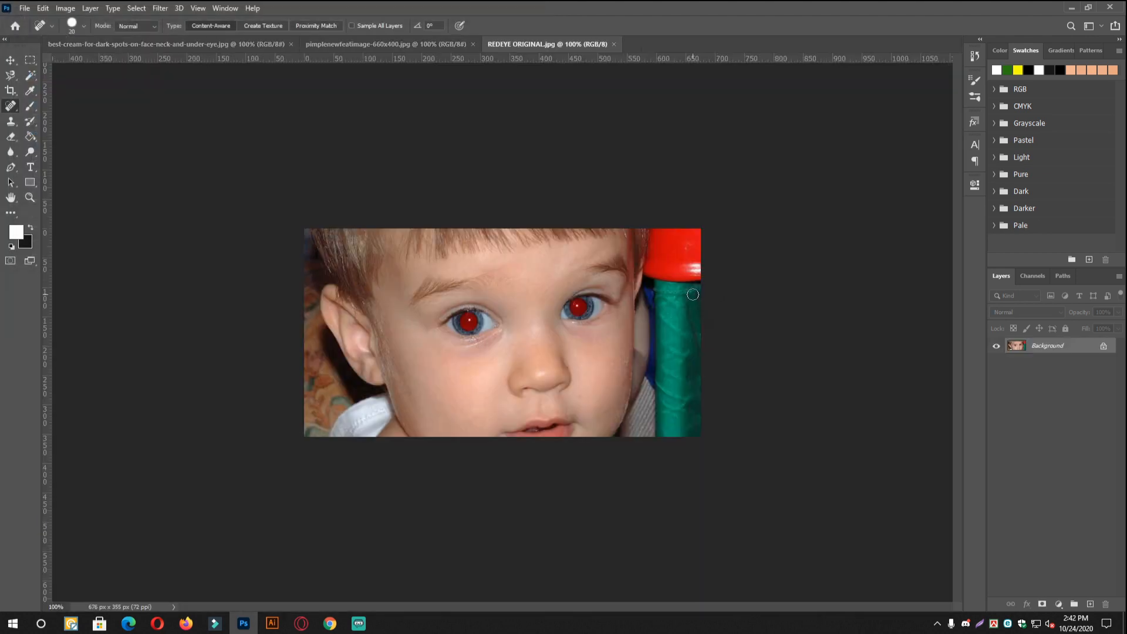
Look through the opened images, return to the best-cream-for-dark-spots portrait and choose the Spot Healing Brush tool
left_click(256, 44)
left_click(329, 44)
left_click(215, 45)
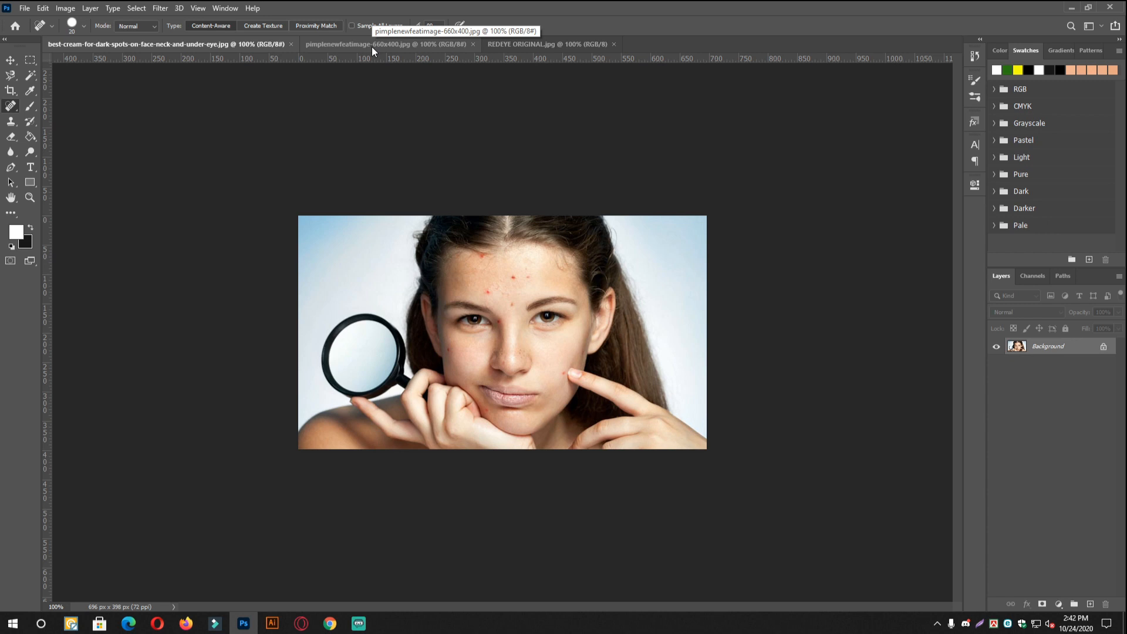
right_click(10, 106)
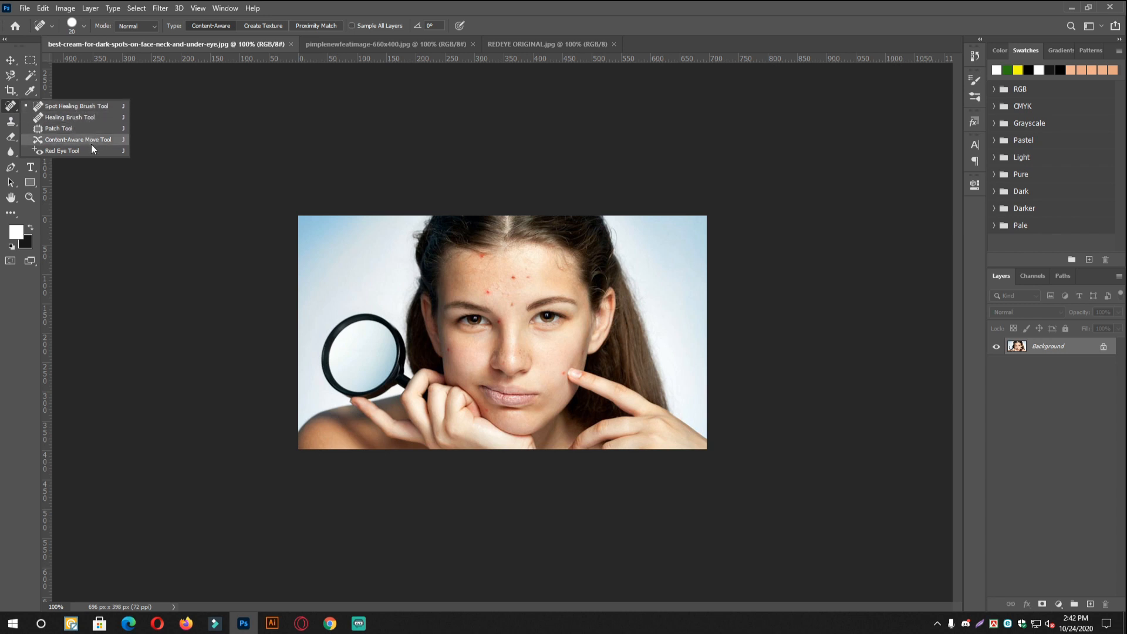
left_click(79, 105)
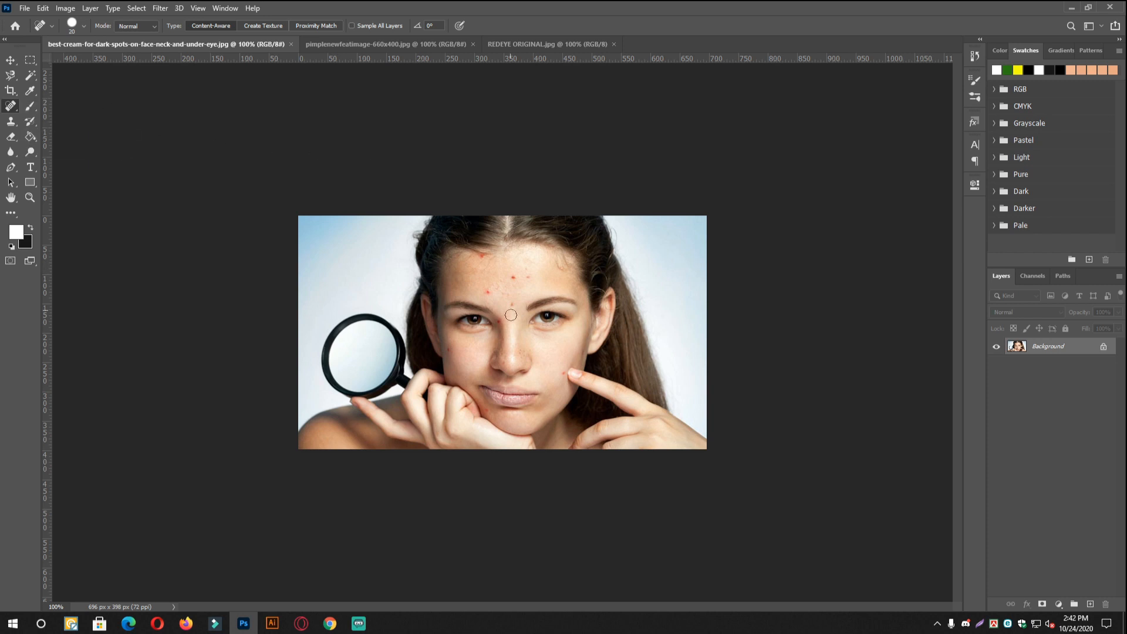
Examine the red pimples and spots across the woman's forehead, cheeks and nose at higher magnification
key("ctrl+plus")
key("ctrl+plus")
left_click(525, 300, "ctrl")
scroll(536, 219, "up", 2)
left_click(523, 234, "ctrl")
left_click_drag(523, 234, 526, 251)
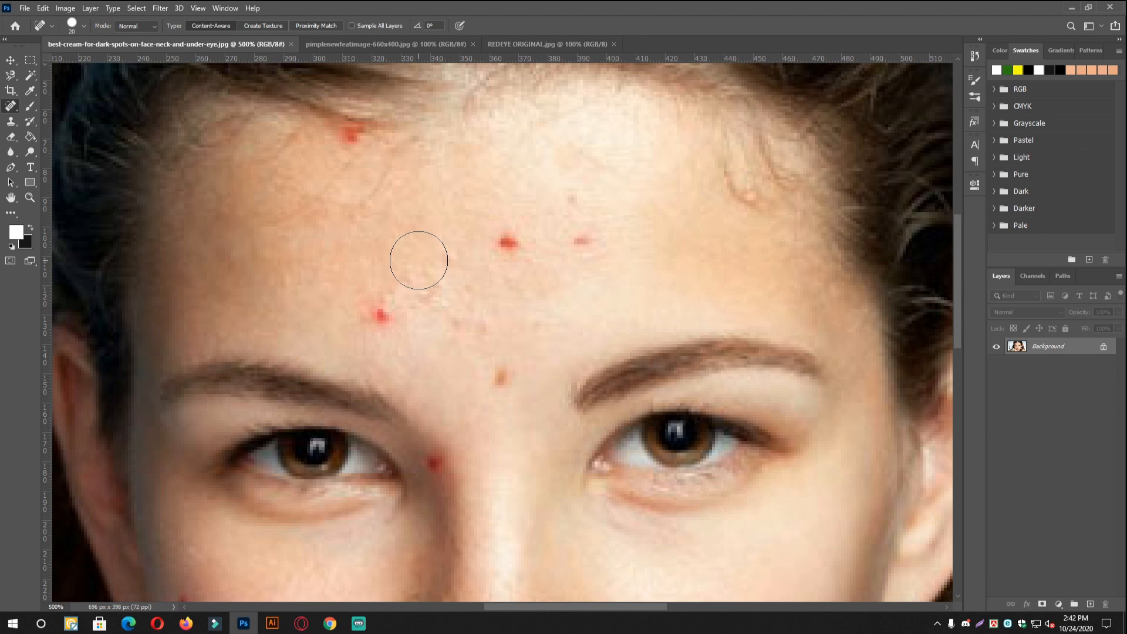
key("ctrl+minus")
key("ctrl+minus")
left_click_drag(554, 232, 534, 251)
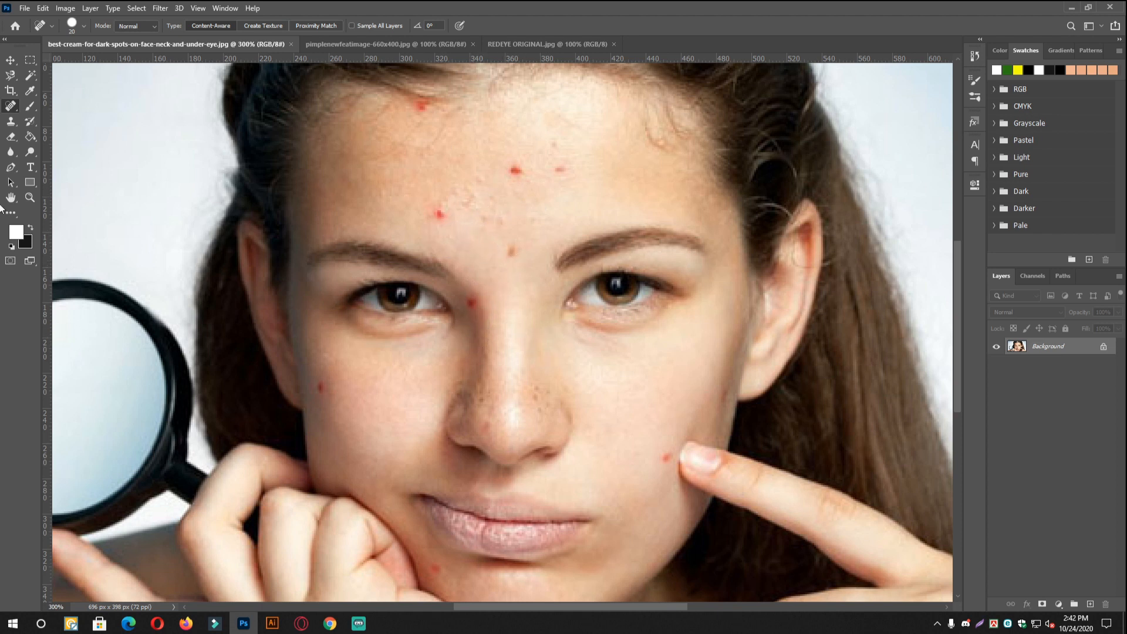
Inspect the red pimple in the middle of the forehead at several magnifications and compare it with the brush circle
left_click(542, 155, "ctrl")
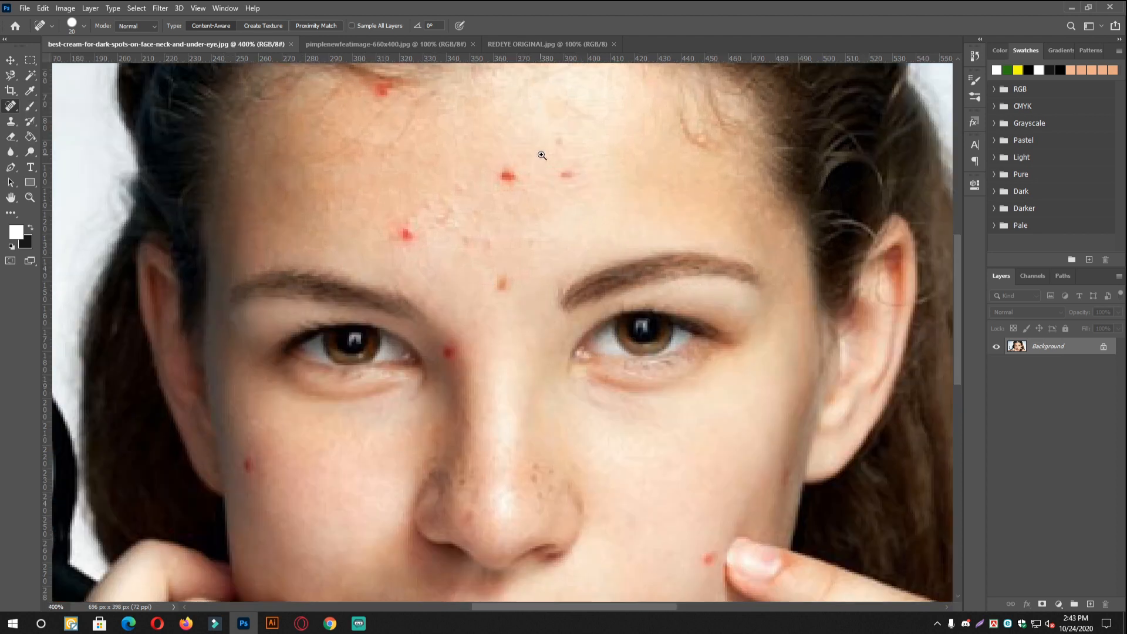
left_click(542, 155, "ctrl")
left_click(541, 171, "ctrl")
left_click(491, 163, "ctrl")
left_click(491, 161, "ctrl")
left_click(491, 159, "ctrl")
left_click_drag(492, 160, 495, 198)
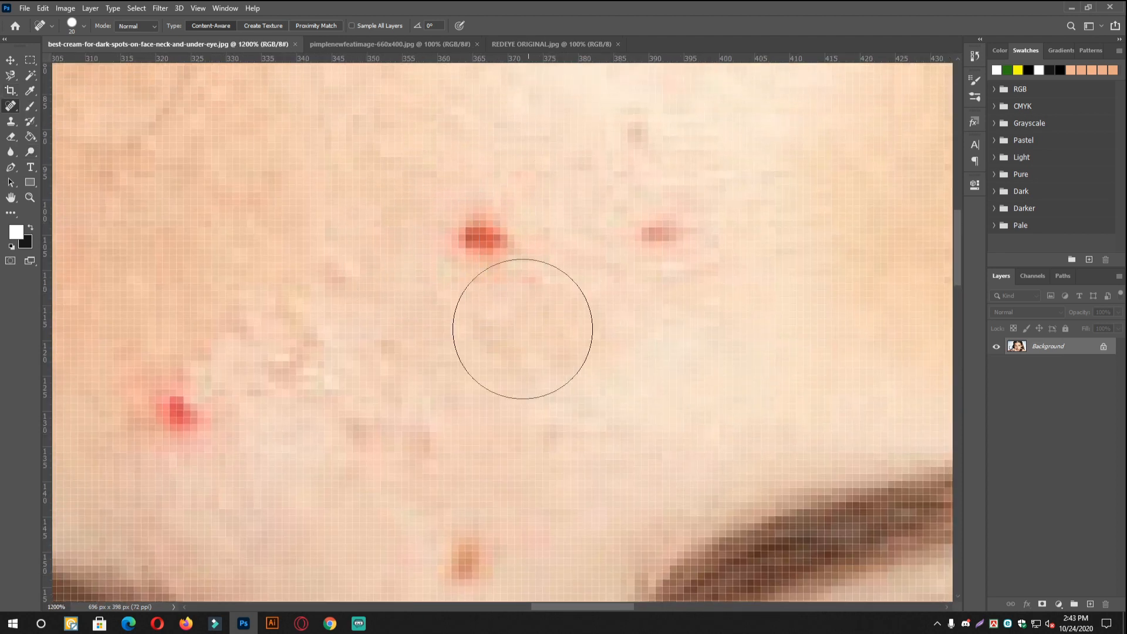
left_click_drag(495, 246, 541, 270)
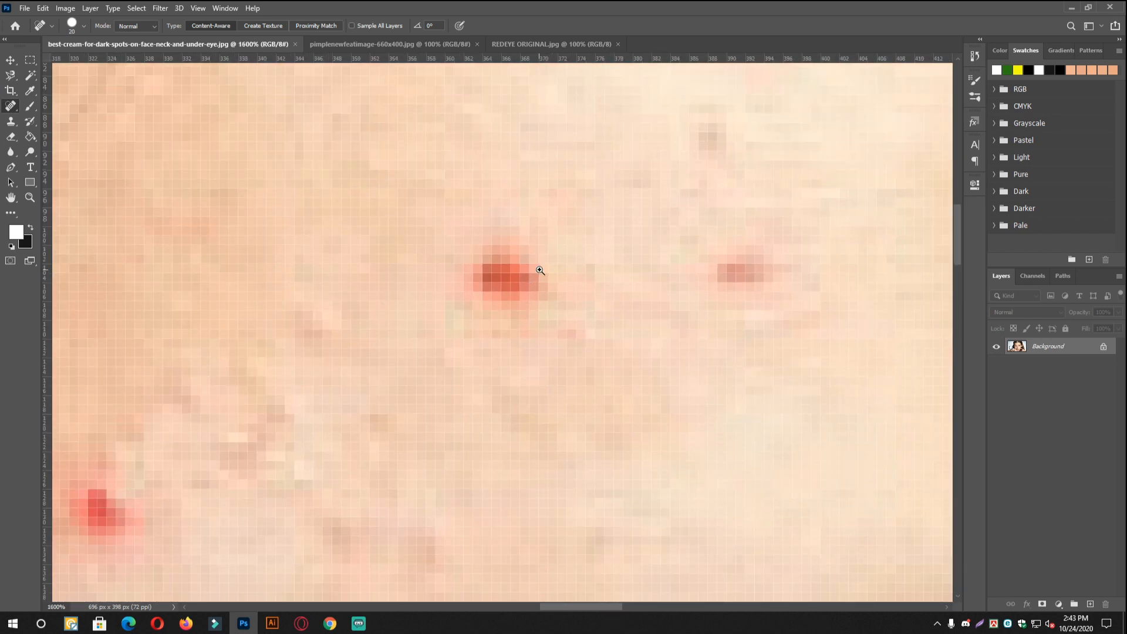
left_click(540, 270)
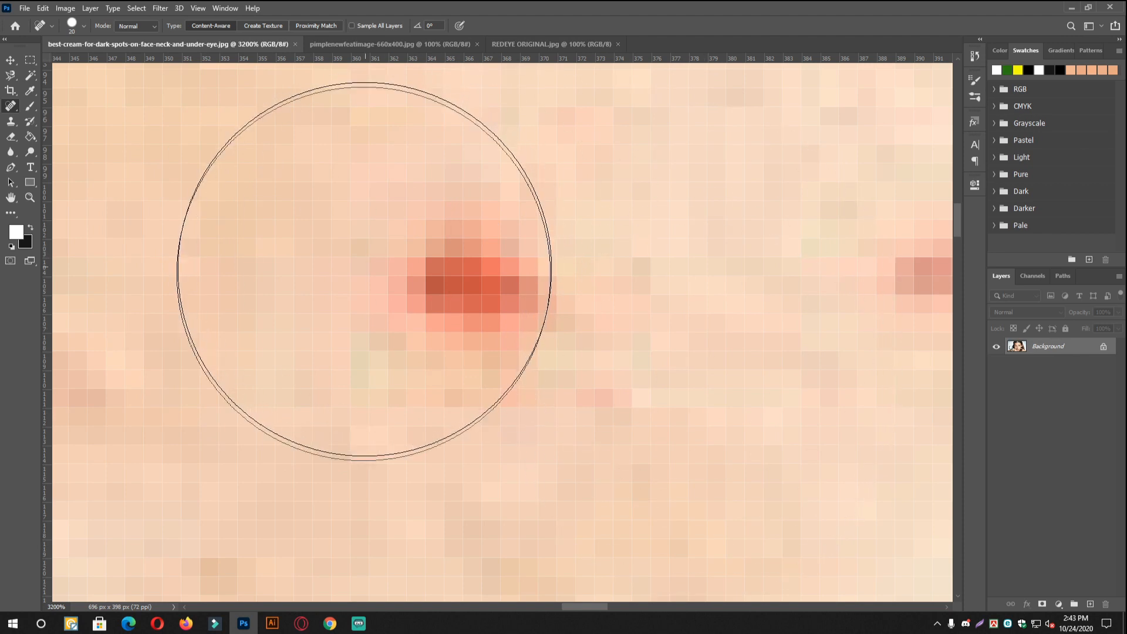
key("ctrl+minus")
key("ctrl+minus")
key("ctrl+minus")
key("ctrl+minus")
key("ctrl+minus")
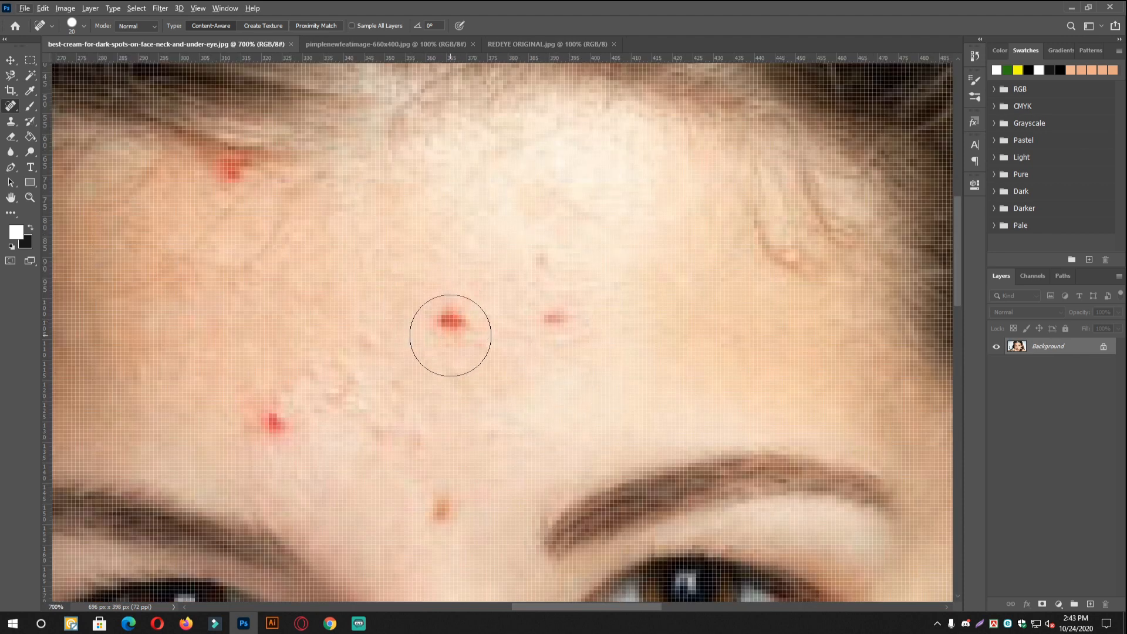
left_click(492, 316, "ctrl+alt")
left_click(474, 310, "ctrl")
left_click(473, 309, "ctrl")
mouse_move(422, 313)
left_mouse_down()
mouse_move(466, 305)
mouse_move(448, 368)
mouse_move(455, 325)
mouse_move(437, 310)
left_mouse_up()
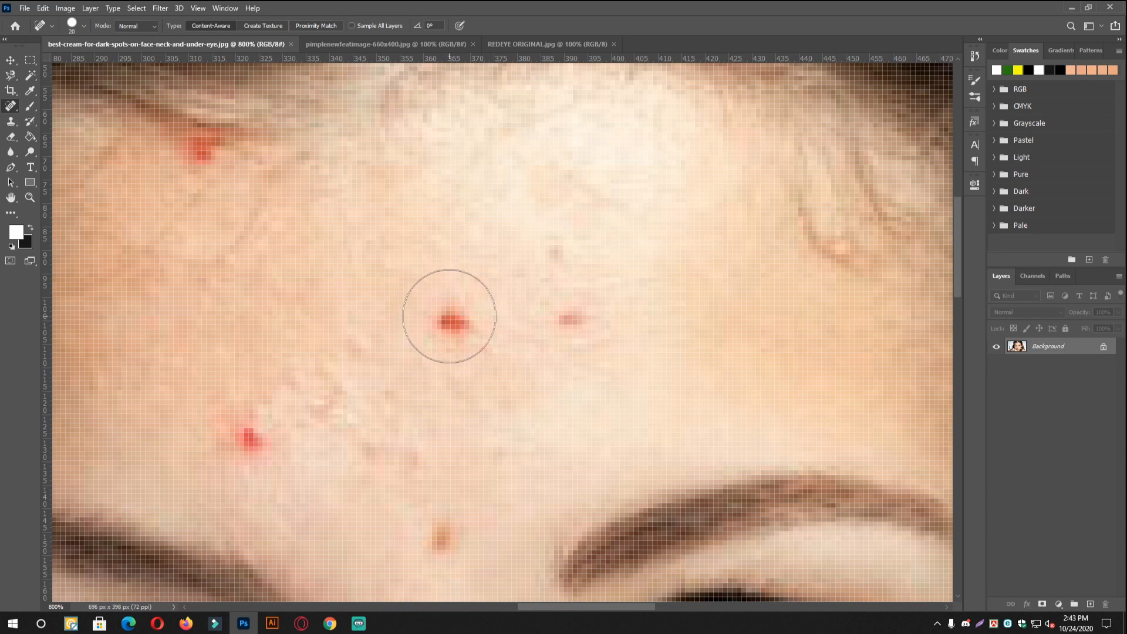
left_click(491, 315, "ctrl+alt")
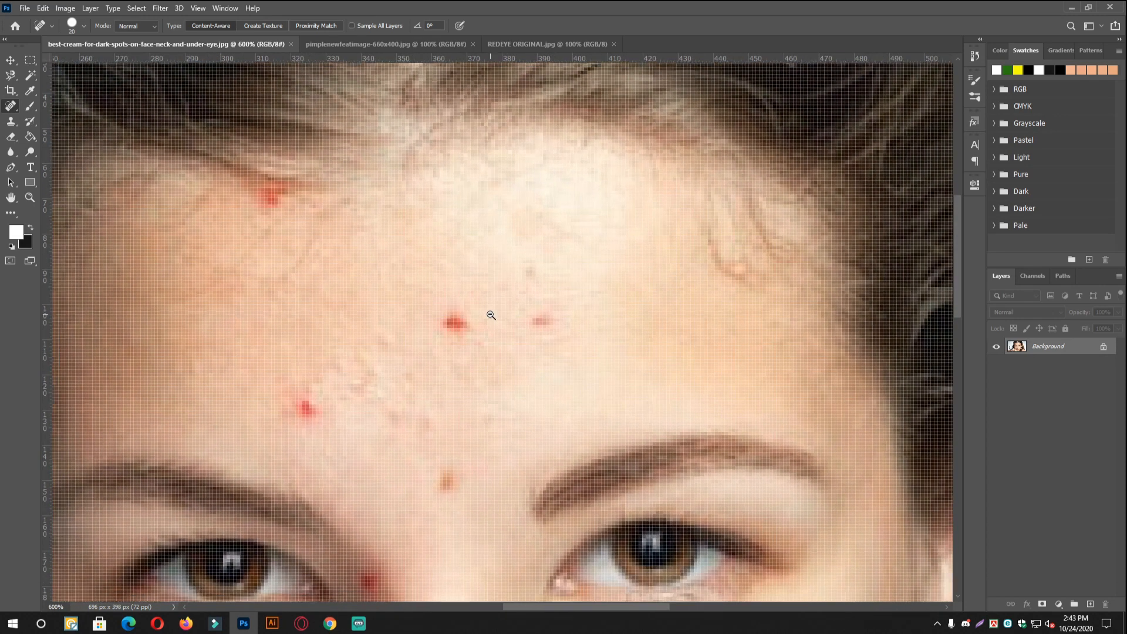
left_click(491, 315, "ctrl+alt")
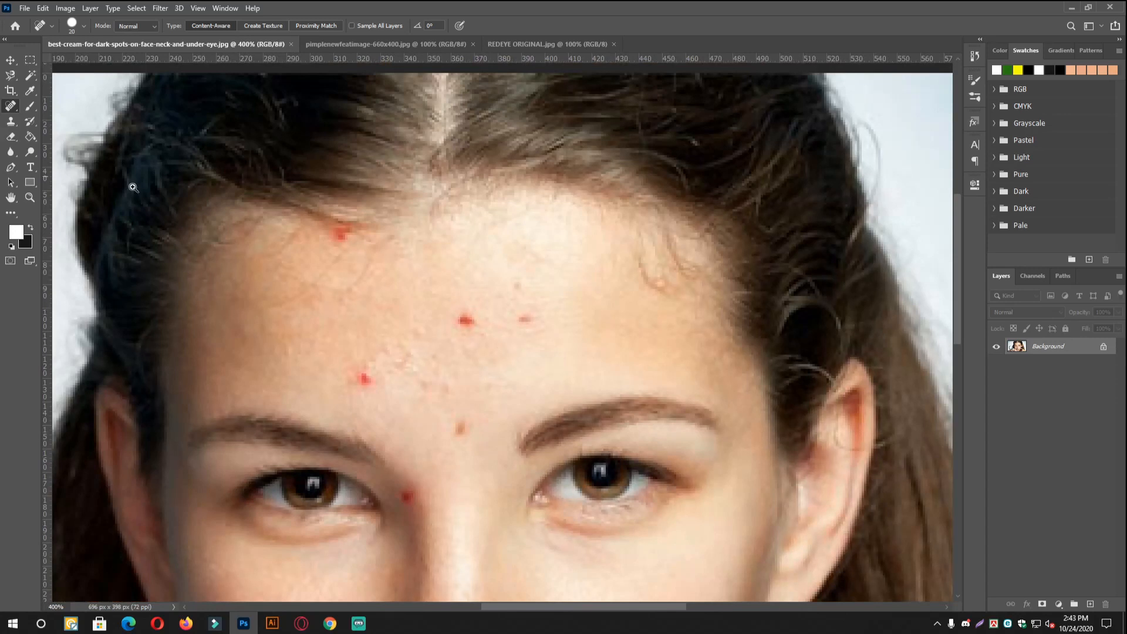
left_click(552, 328, "ctrl")
left_click(457, 317, "ctrl")
left_click(457, 316, "ctrl")
left_click(457, 317, "ctrl")
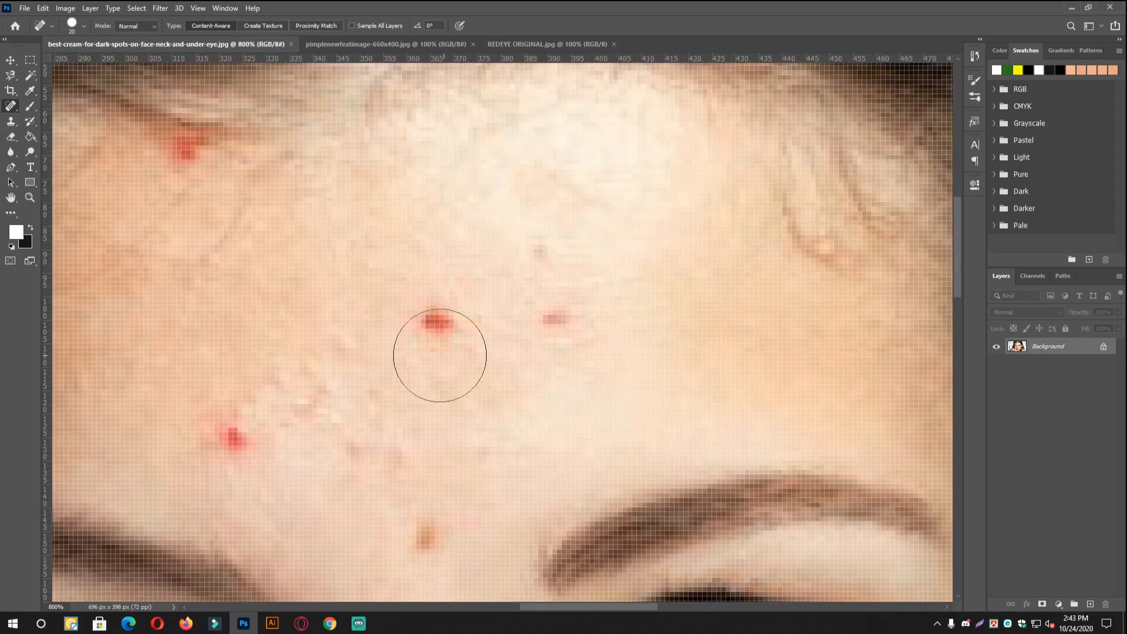
Try smaller and larger Spot Healing Brush sizes over the central forehead pimple, ending at size 20
key("bracketleft")
key("bracketleft")
key("bracketleft")
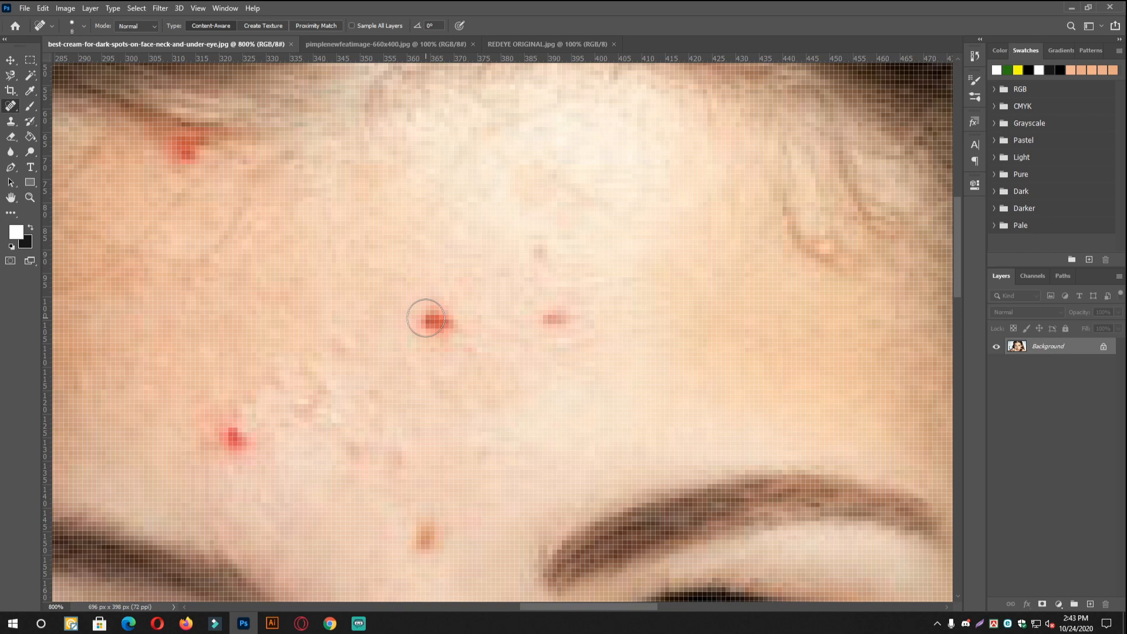
key("bracketright")
key("bracketright")
key("bracketright")
key("bracketright")
key("bracketright")
key("bracketright")
key("bracketright")
key("bracketright")
key("bracketleft")
key("bracketleft")
key("bracketleft")
key("bracketleft")
key("bracketright")
key("bracketright")
key("bracketleft")
key("bracketleft")
key("bracketleft")
key("bracketleft")
key("bracketleft")
key("bracketleft")
key("bracketleft")
key("bracketright")
key("bracketright")
key("bracketright")
key("bracketright")
key("bracketleft")
key("bracketleft")
key("bracketleft")
key("bracketright")
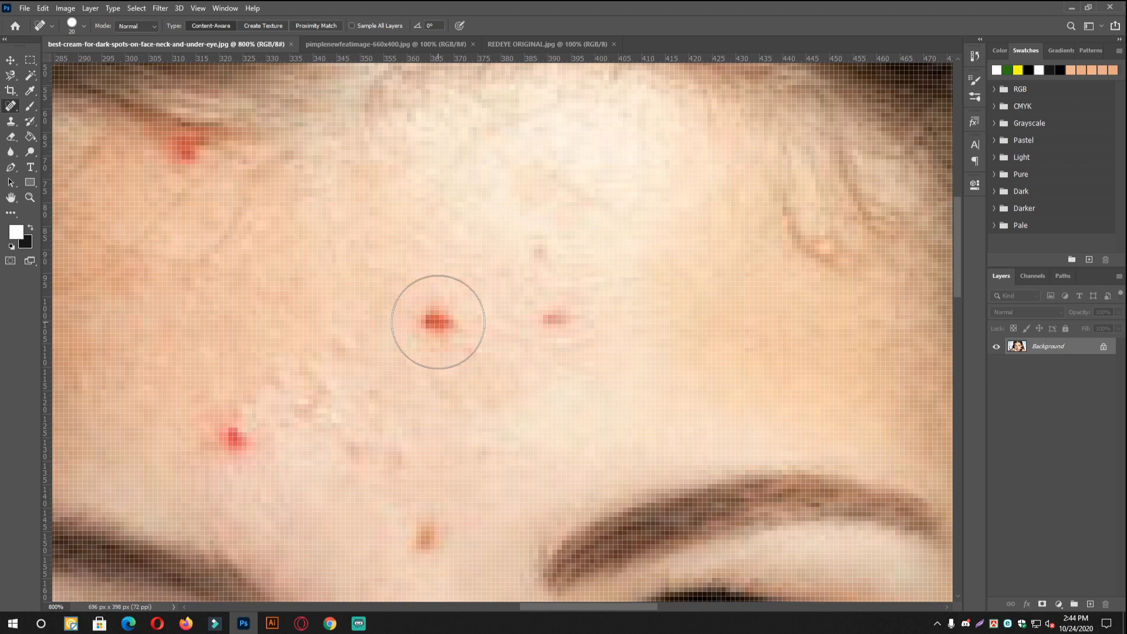
Heal the forehead pimples one by one with the size 20 brush, including those between the brows and at the hairline
left_click(438, 320)
left_click(574, 342, "alt")
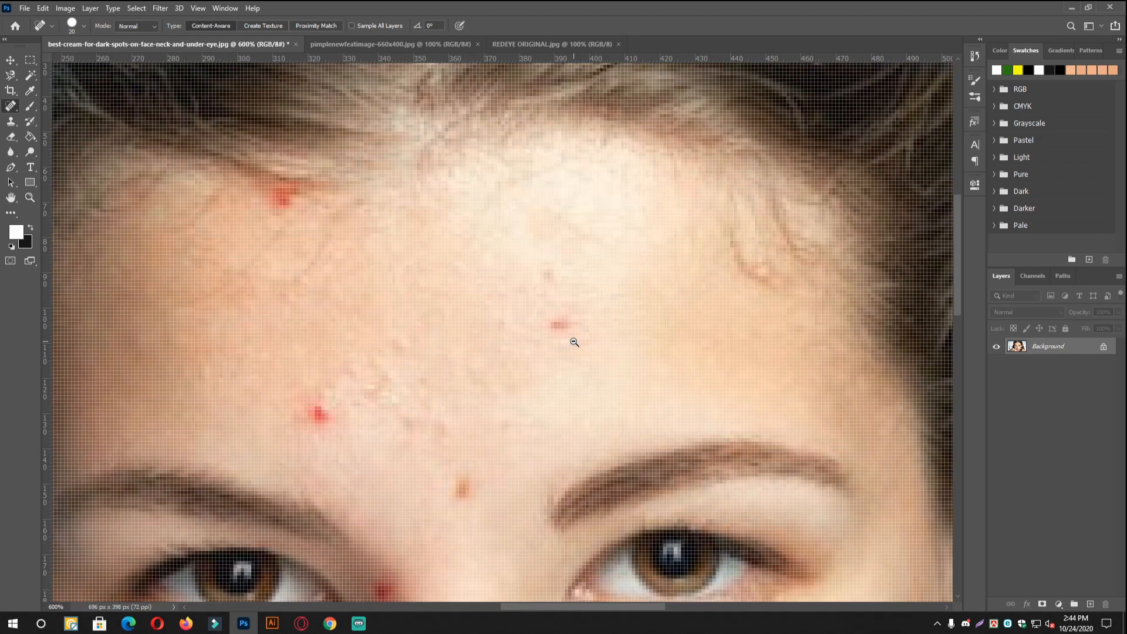
left_click(542, 364, "alt")
left_click(523, 378, "alt")
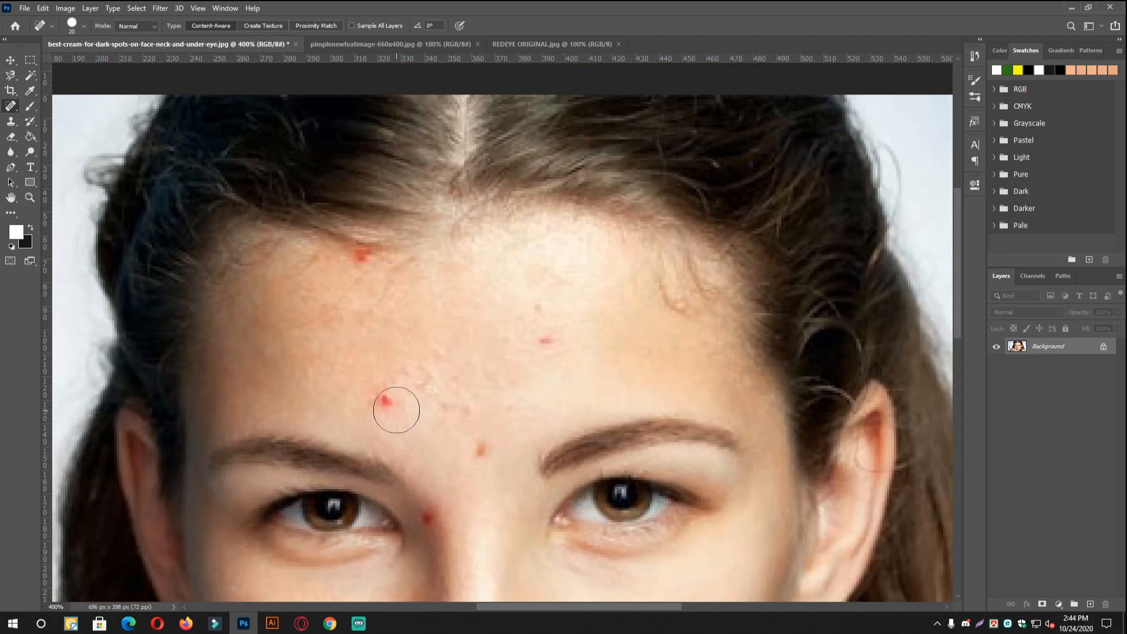
left_click(384, 401)
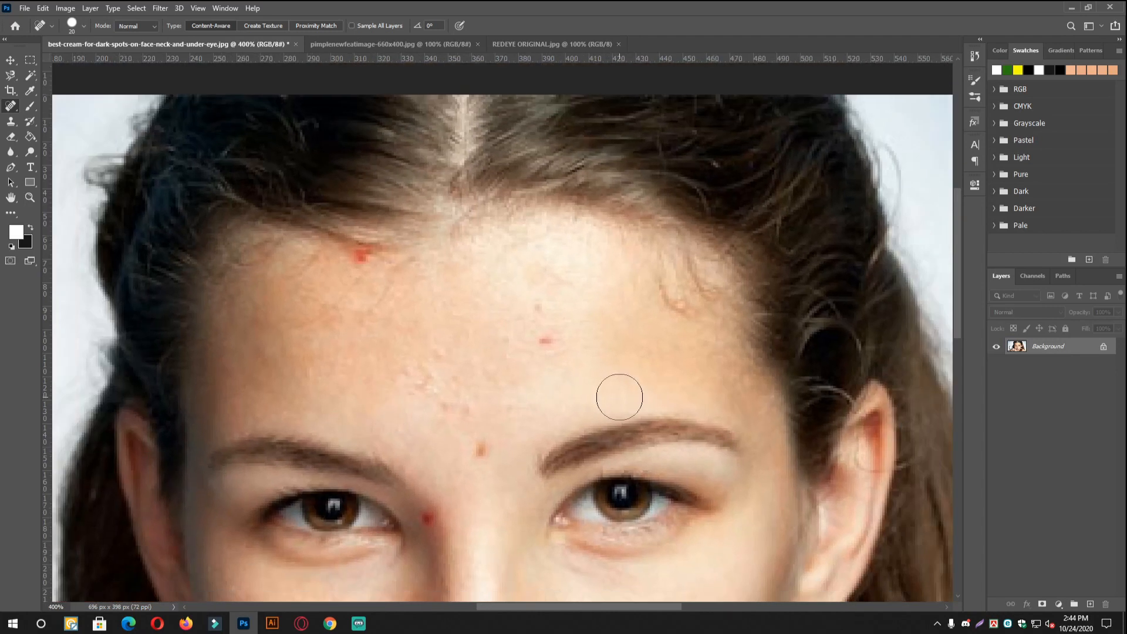
left_click(484, 451)
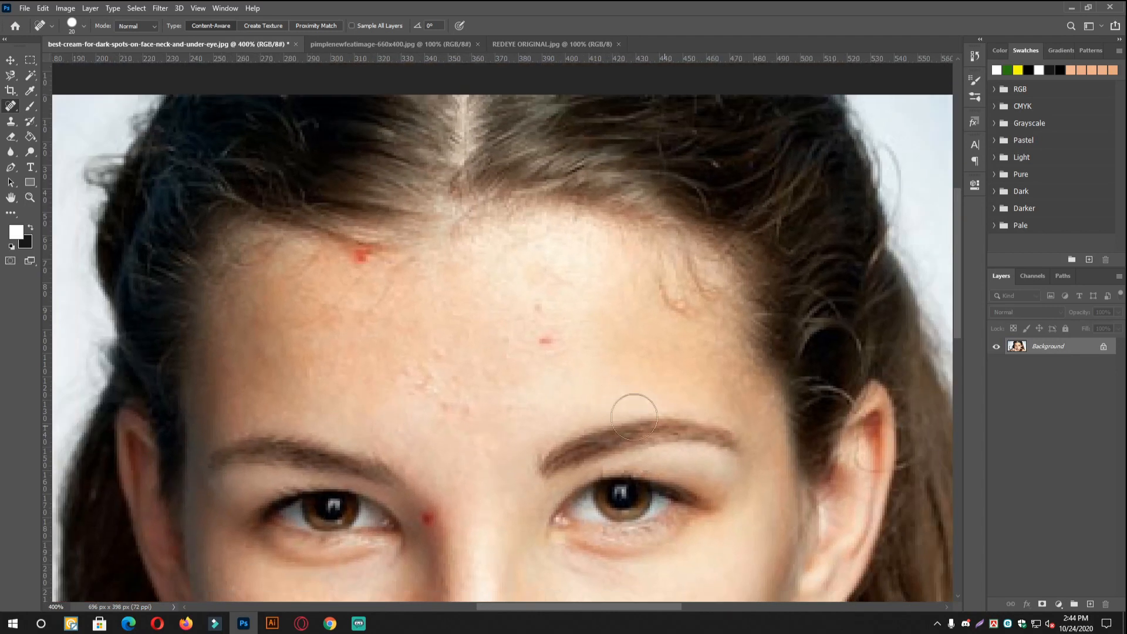
left_click(547, 341)
left_click(361, 254)
Reduce the healing brush to size 10 and remove the spots beside the nose bridge, on the cheek and near the fingertip
scroll(584, 320, "down", 3)
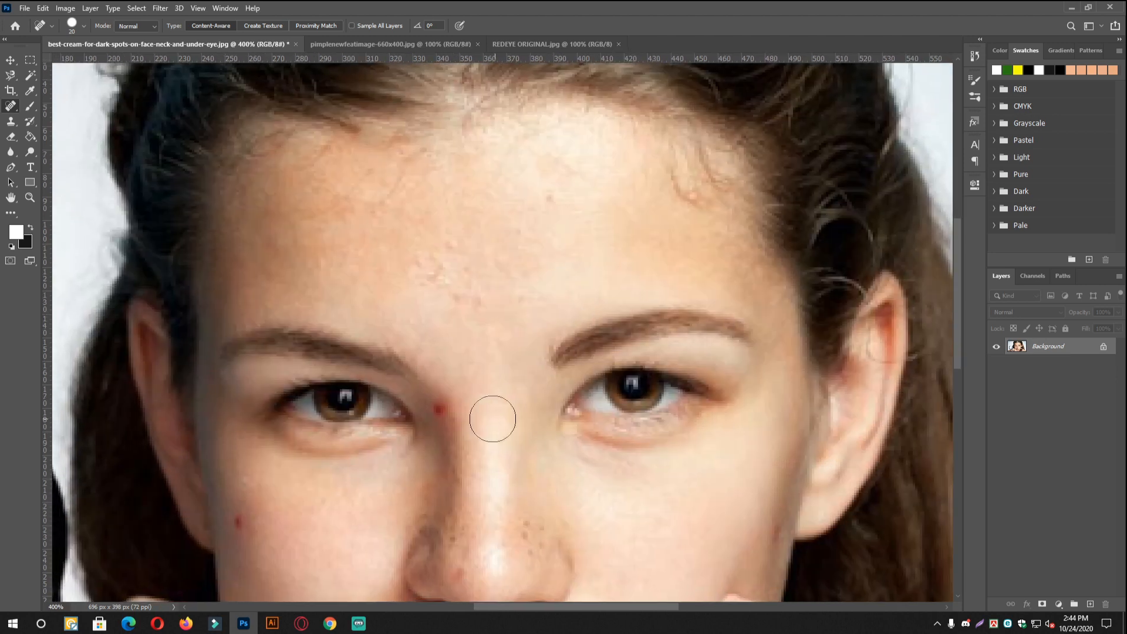
key("bracketleft")
scroll(752, 407, "down", 2)
left_click(239, 445)
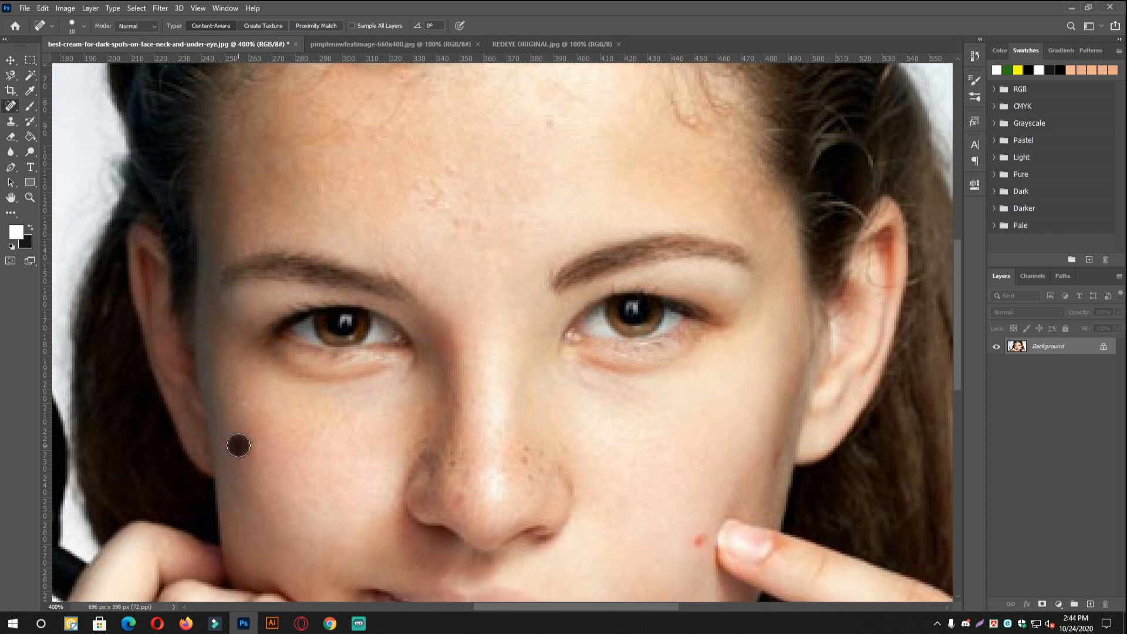
scroll(698, 419, "down", 1)
left_click(703, 493)
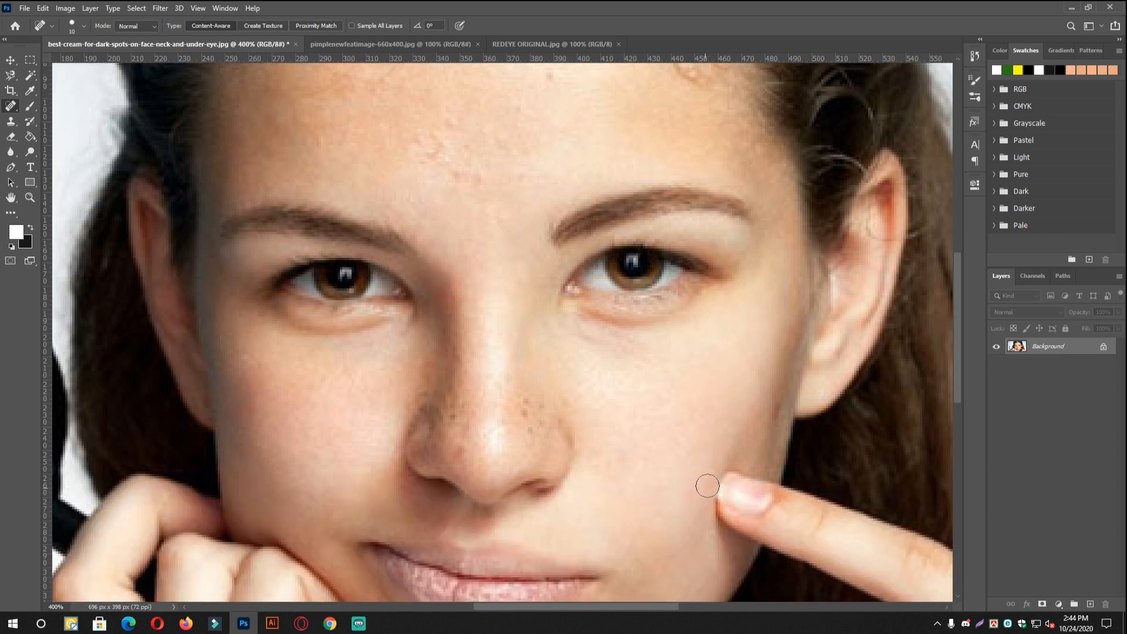
Remove the dark specks and freckles around the shaded side of the nose with the size 10 healing brush
scroll(552, 423, "up", 1)
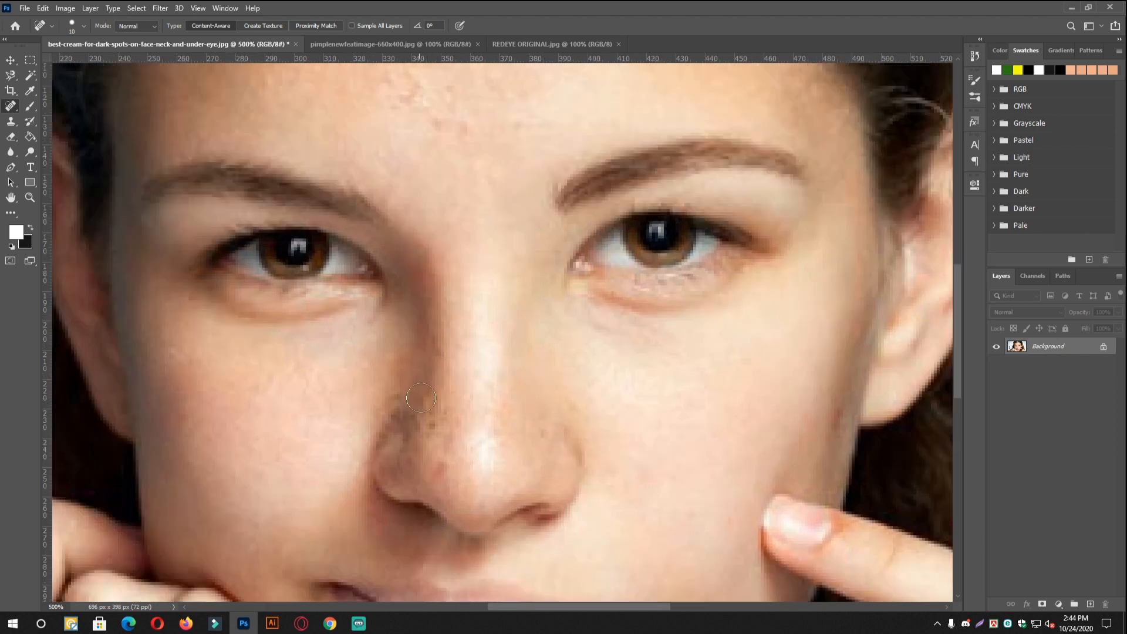
left_click(377, 433)
left_click(395, 415)
left_click(426, 432)
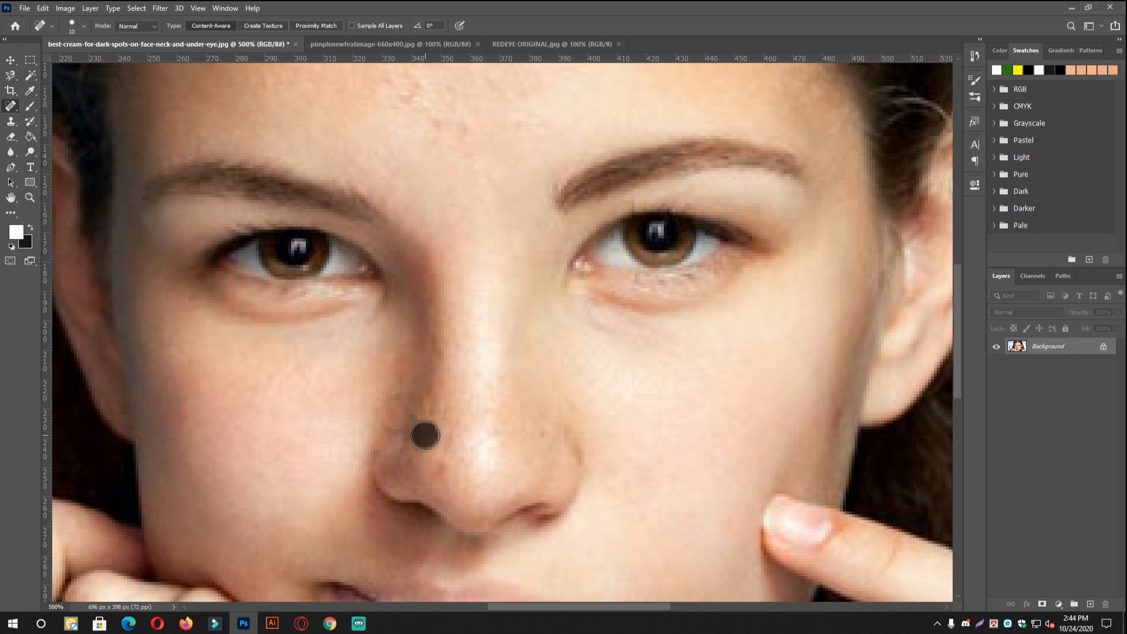
left_click(441, 467)
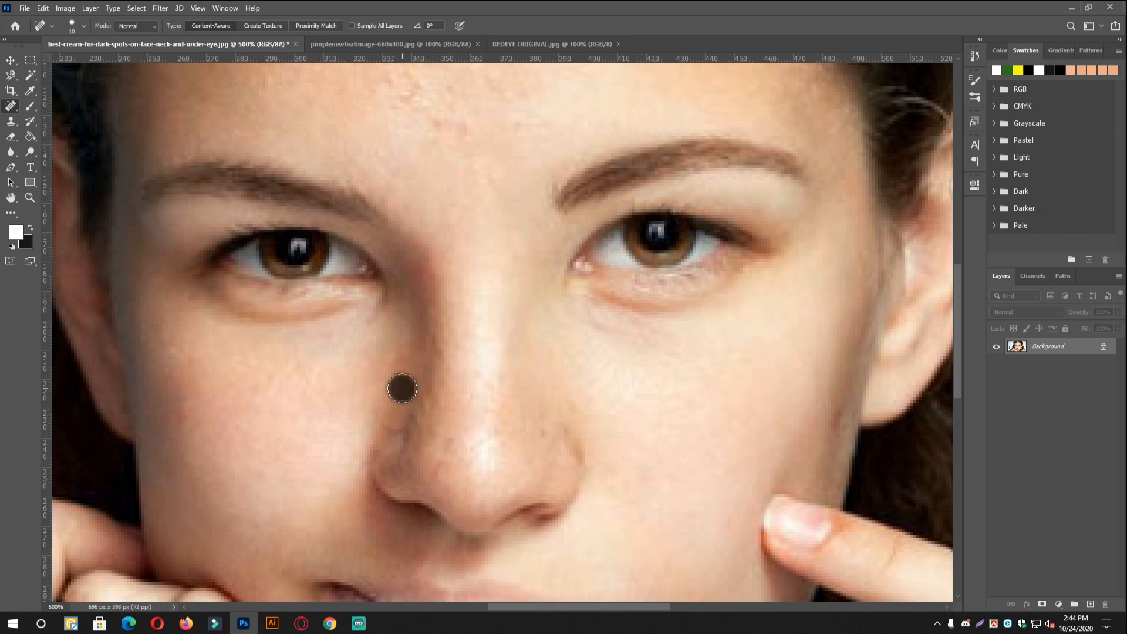
left_click(374, 437)
left_click(403, 425)
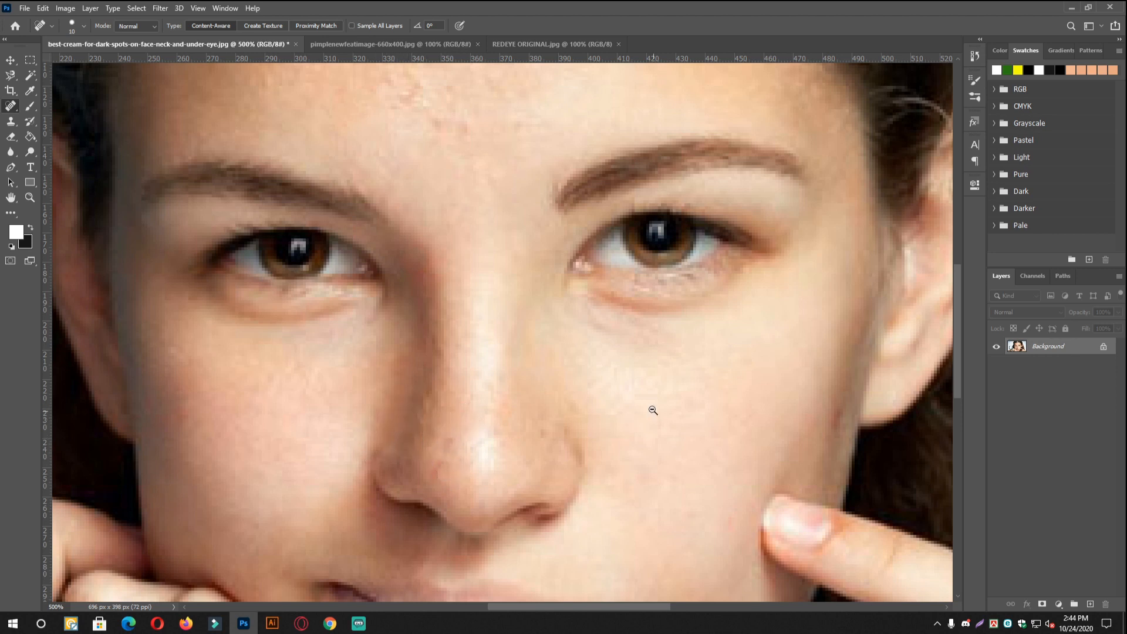
Heal the blemish on the chin below the corner of the mouth and return to the whole portrait at 200%
key("ctrl+minus")
key("ctrl+minus")
key("ctrl+minus")
left_click(451, 468, "ctrl")
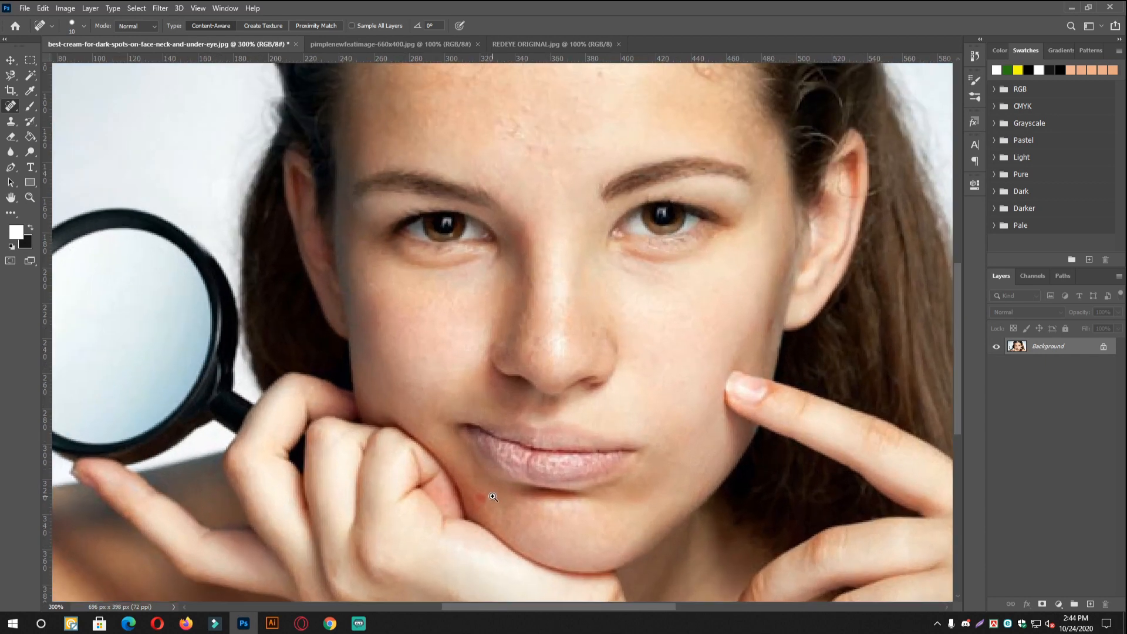
left_click(494, 498, "ctrl")
left_click(477, 499)
left_click(673, 505)
key("ctrl+minus")
key("ctrl+minus")
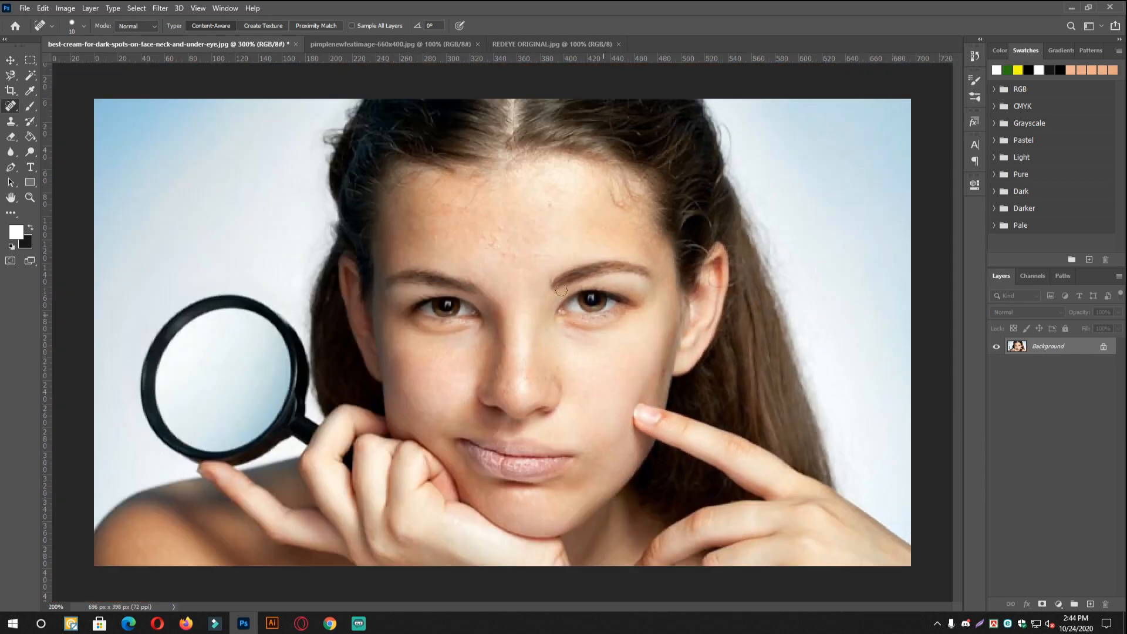
Switch to pimplenewfeatimage-660x400.jpg, set the healing brush to size 20 and remove the pimples on the cheek and beside the mouth
left_click(343, 42)
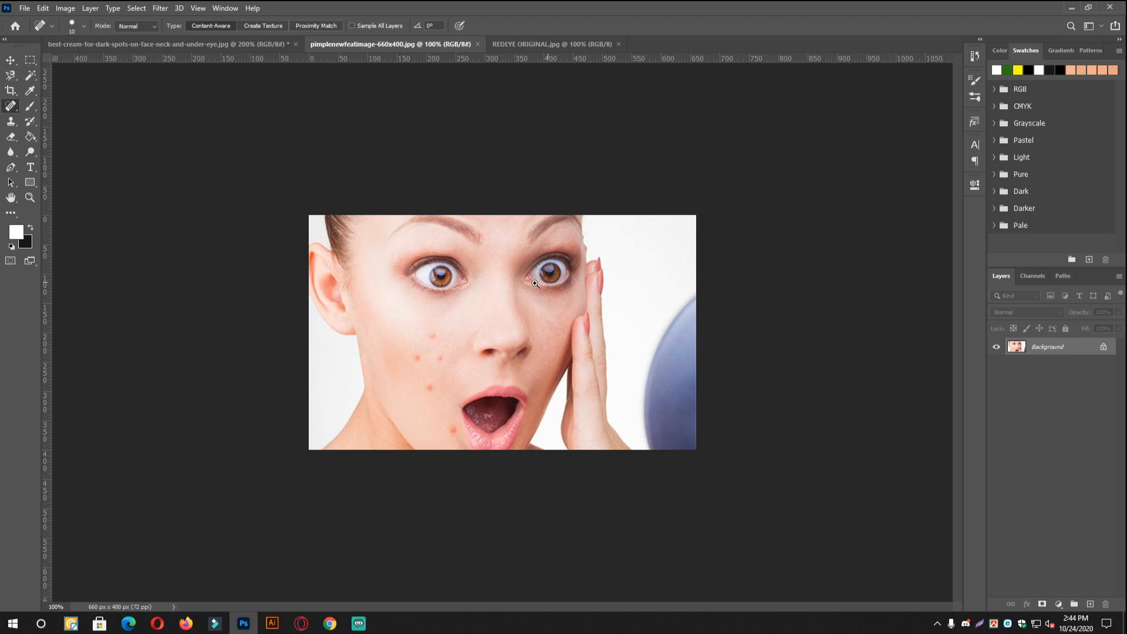
key("ctrl+plus")
key("ctrl+plus")
left_click_drag(435, 411, 479, 386)
left_click(374, 365)
key("bracketright")
left_click(380, 367)
left_click(364, 301)
left_click(312, 364)
left_click(348, 449)
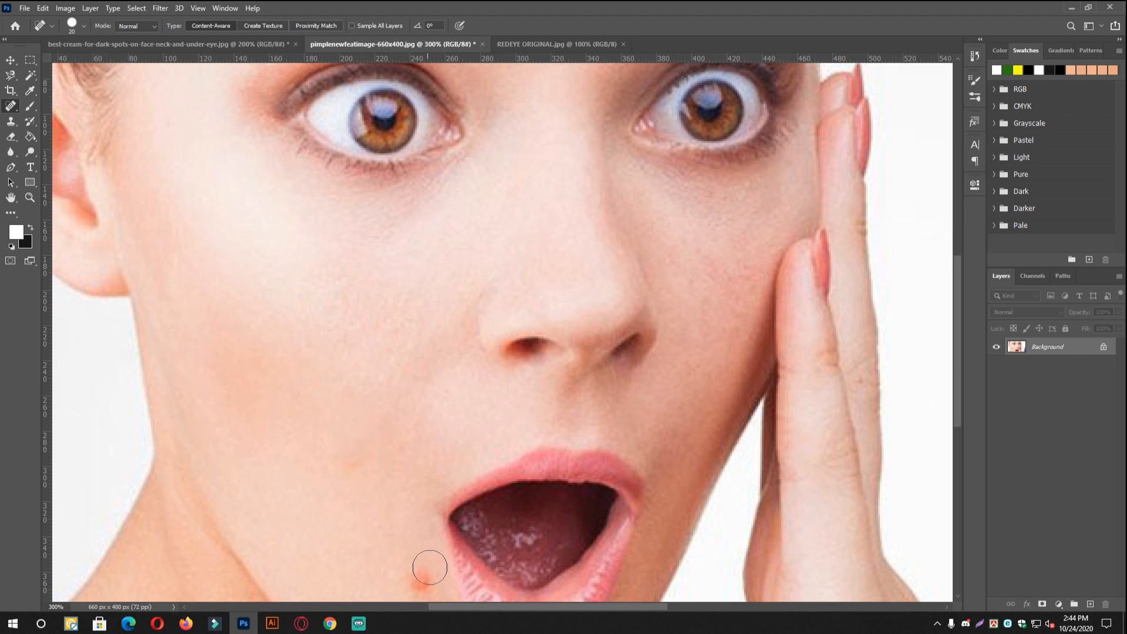
left_click(424, 580)
left_click(361, 458)
key("ctrl+minus")
Undo the healing on the pimplenewfeatimage portrait and return to the best-cream-for-dark-spots portrait with its retouching undone
key("ctrl+z")
key("ctrl+z")
key("ctrl+z")
key("ctrl+z")
key("ctrl+z")
left_click(244, 45)
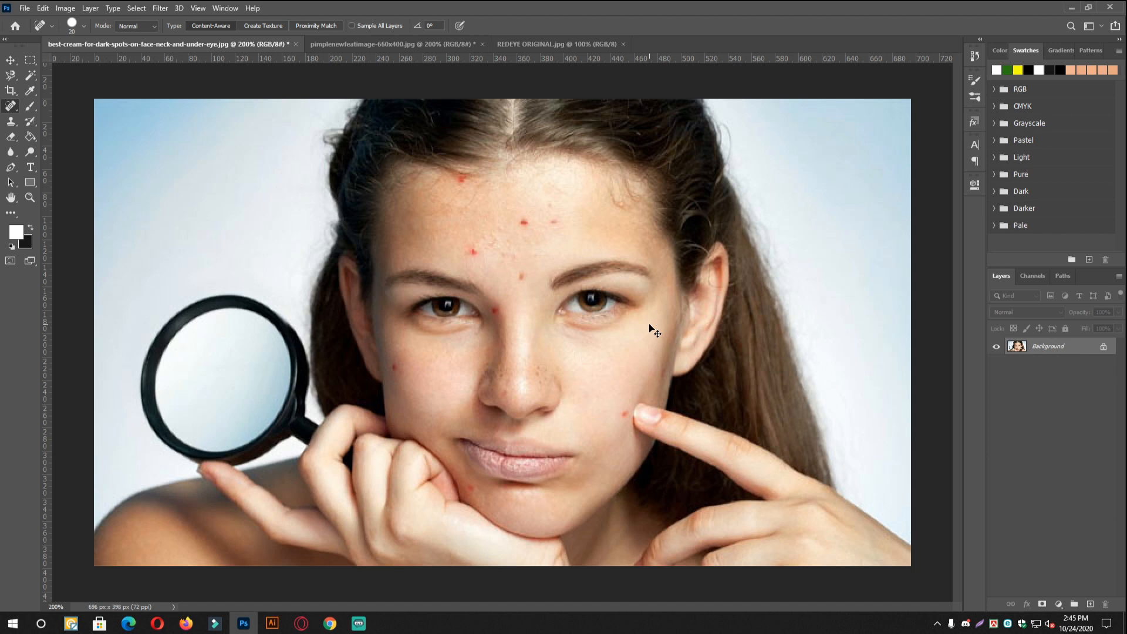
Switch to the Healing Brush Tool for retouching the forehead blemishes
right_click(14, 115)
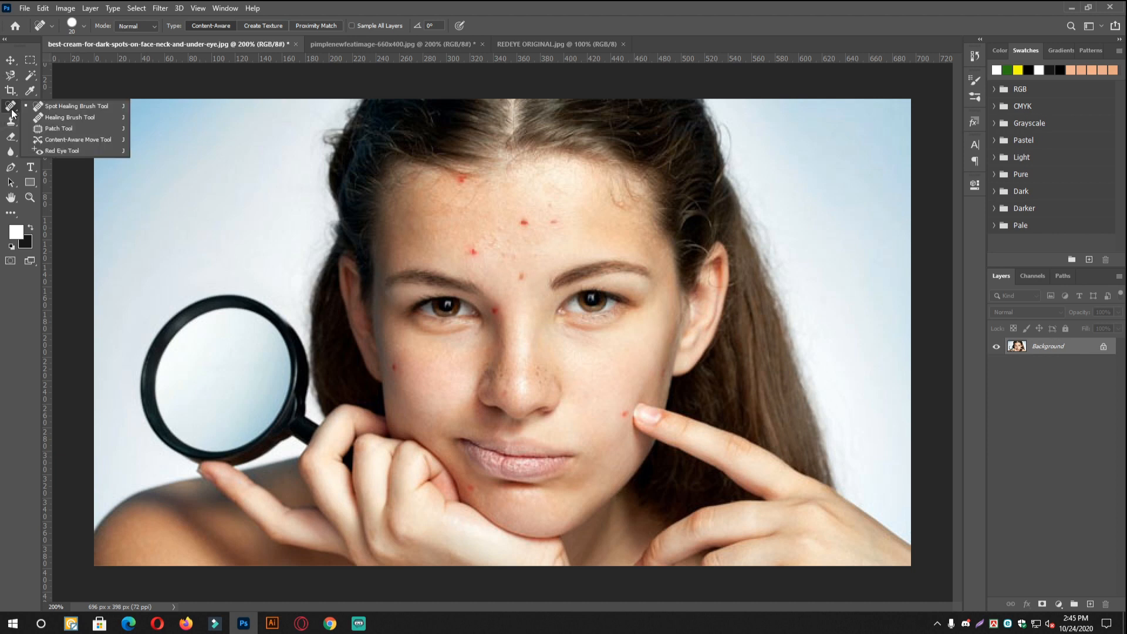
left_click(65, 118)
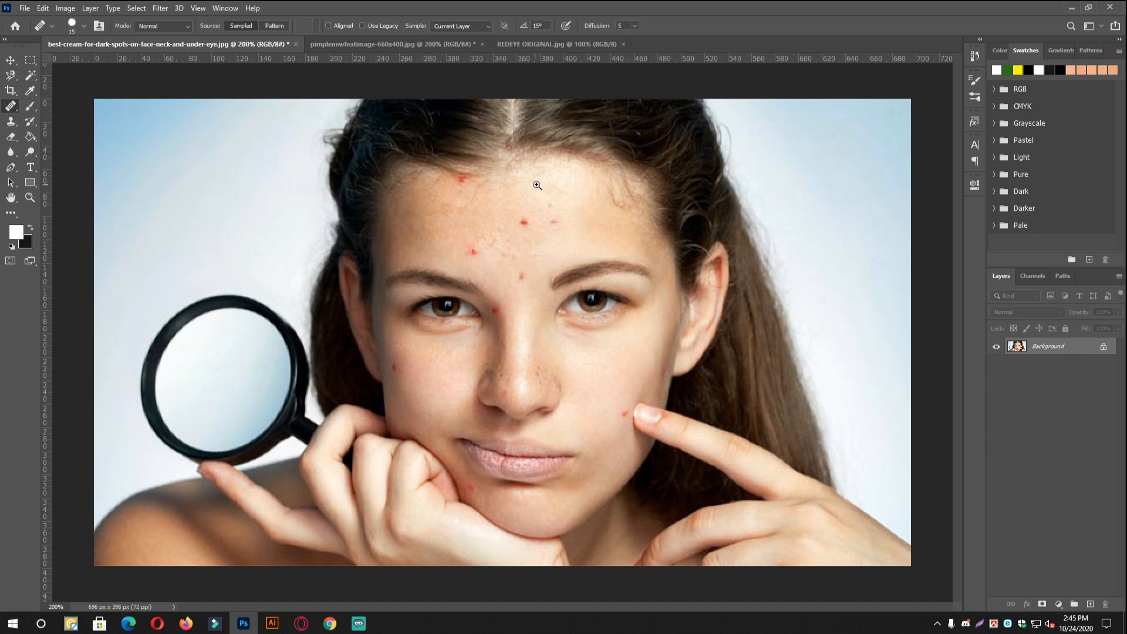
scroll(408, 121, "up", 3)
scroll(539, 286, "left", 1)
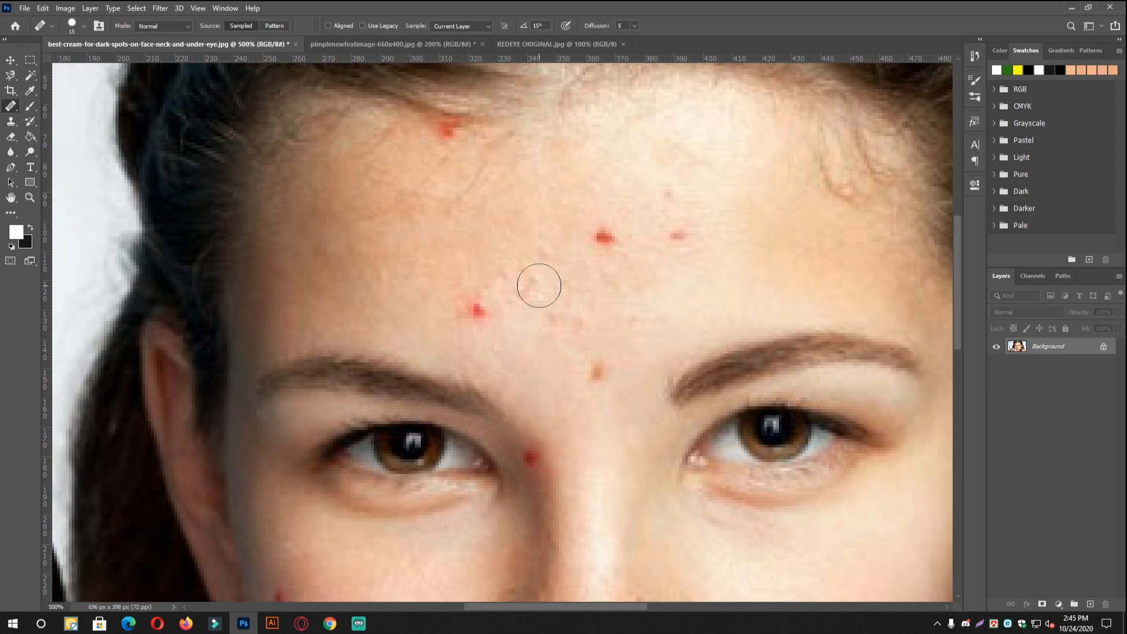
scroll(540, 286, "down", 2)
right_click(17, 109)
left_click(64, 117)
scroll(479, 269, "up", 3)
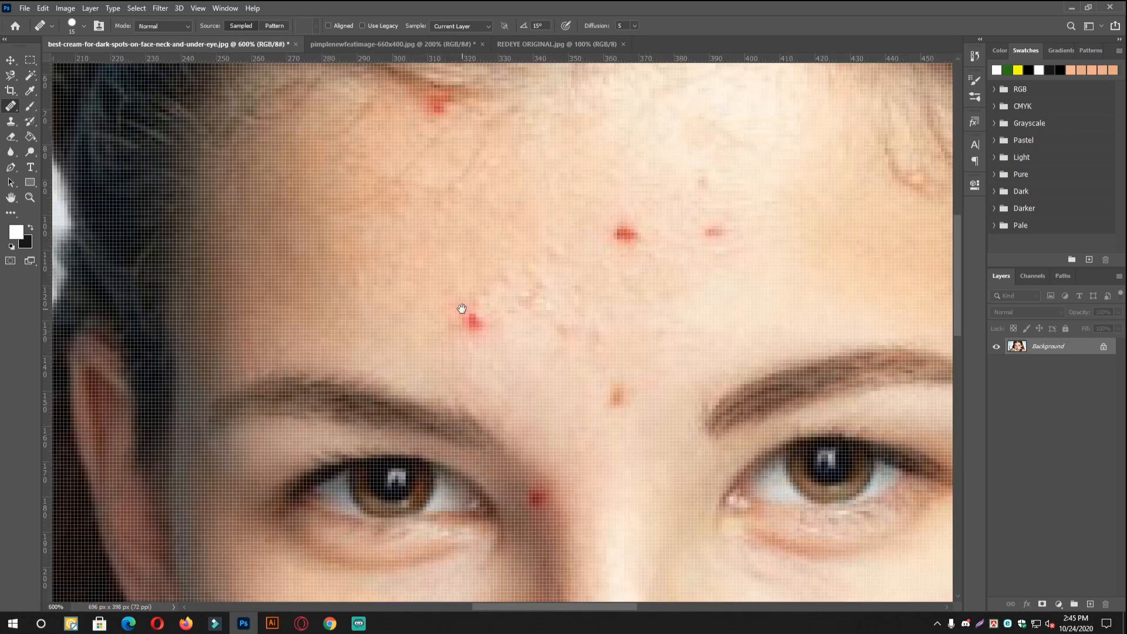
left_click_drag(510, 301, 503, 311)
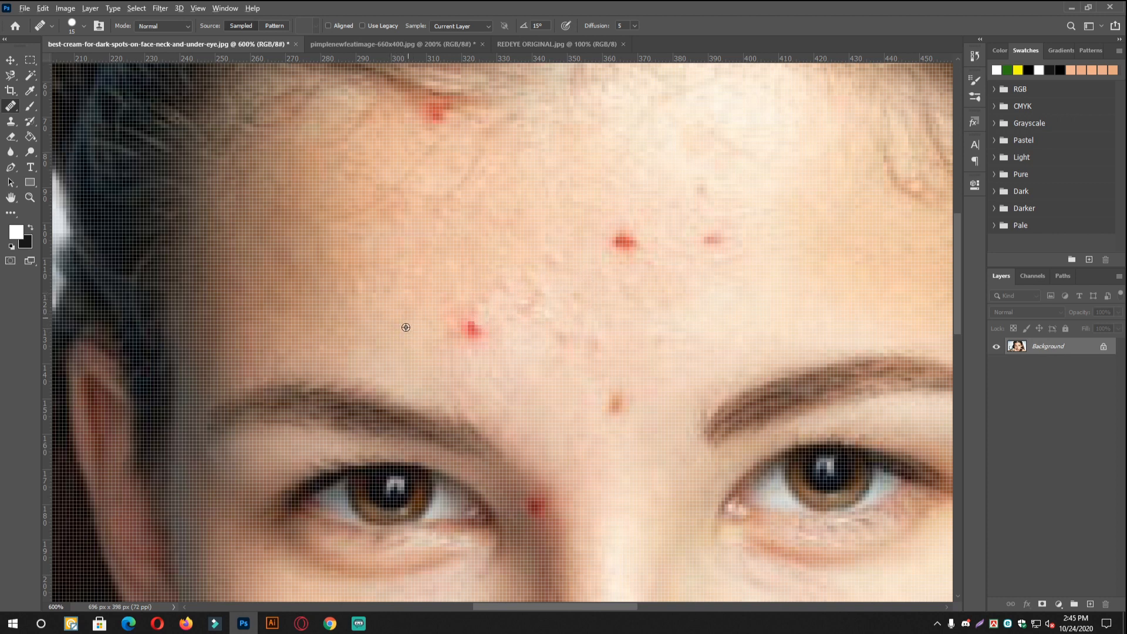
Heal the red spot above the eyebrow on the shaded side, undo it, and heal it again with skin sampled beside it
right_click(11, 107)
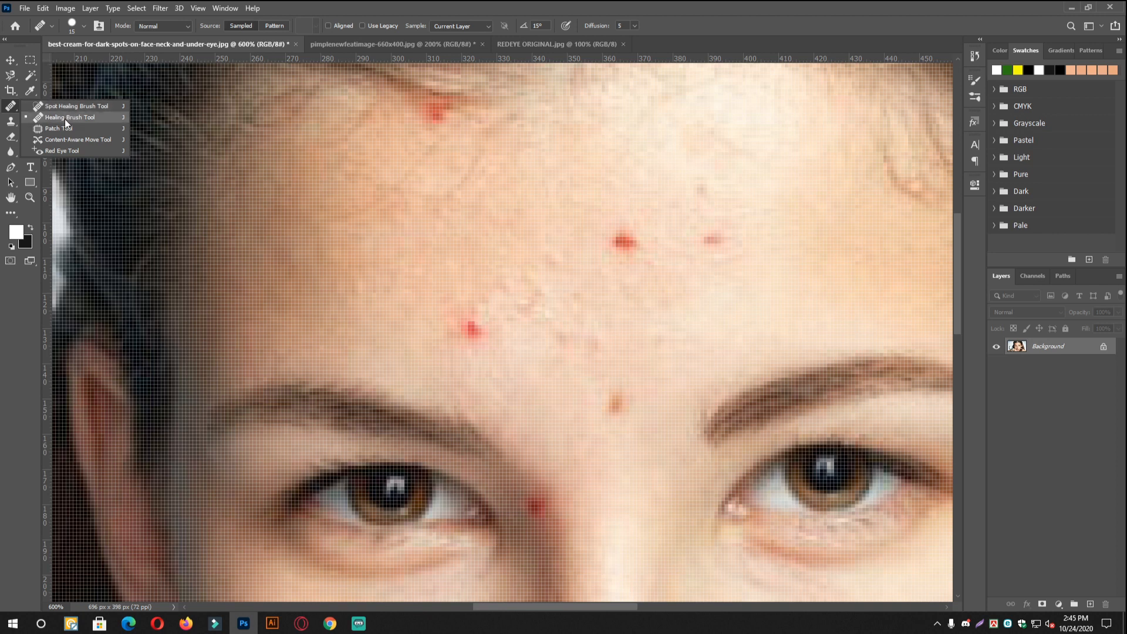
left_click(65, 118)
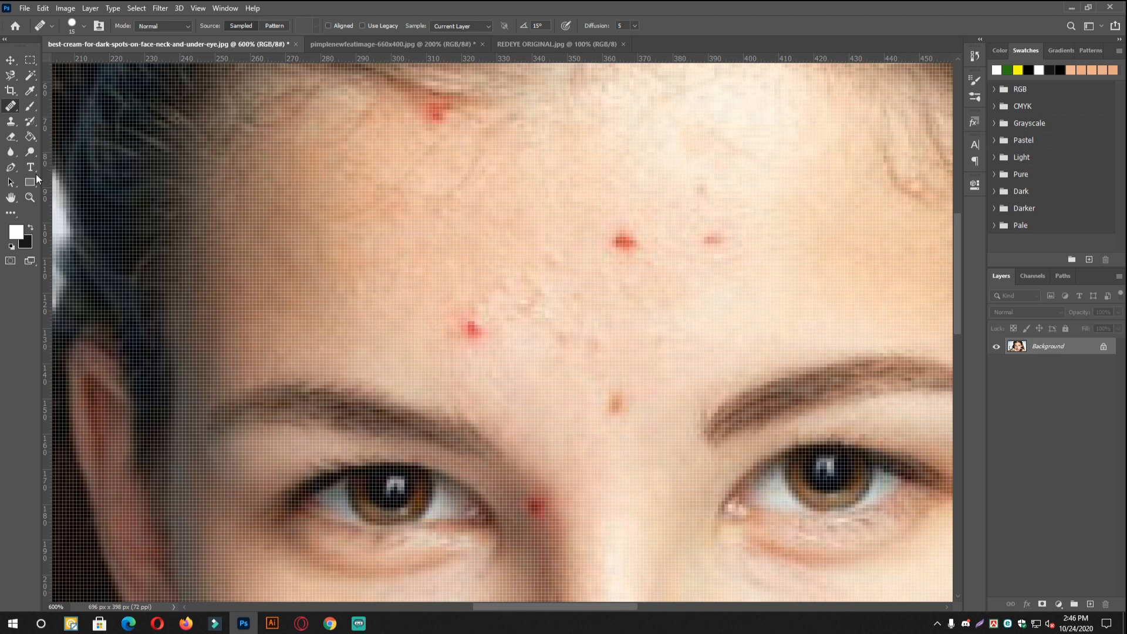
right_click(10, 105)
left_click(56, 116)
left_click(475, 330)
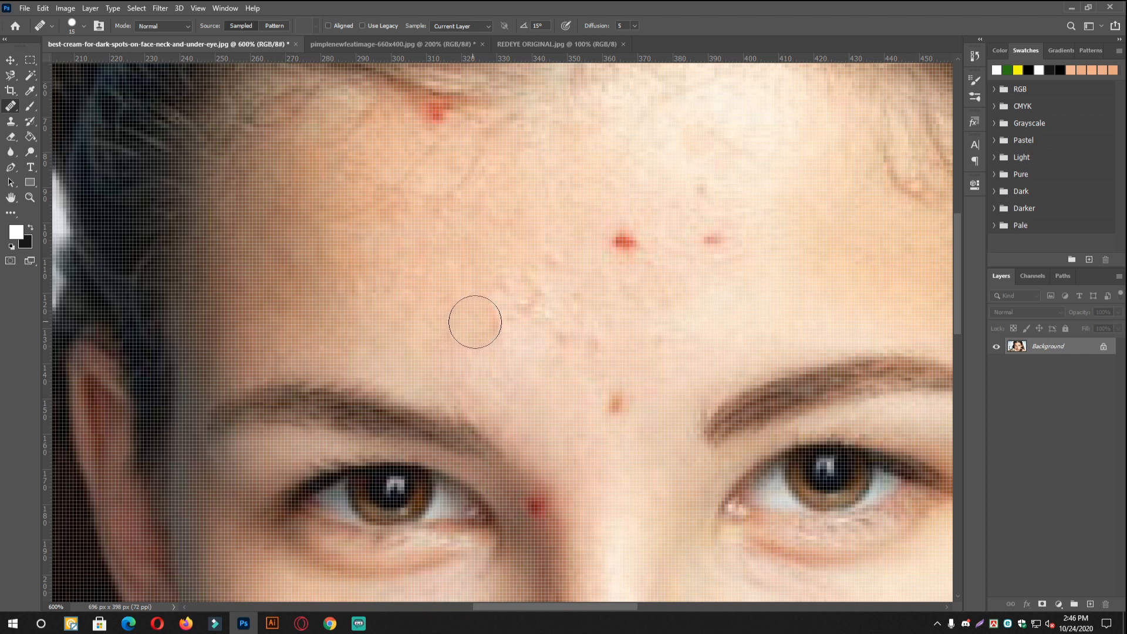
key("ctrl+z")
left_click(426, 329, "alt")
left_click(474, 329)
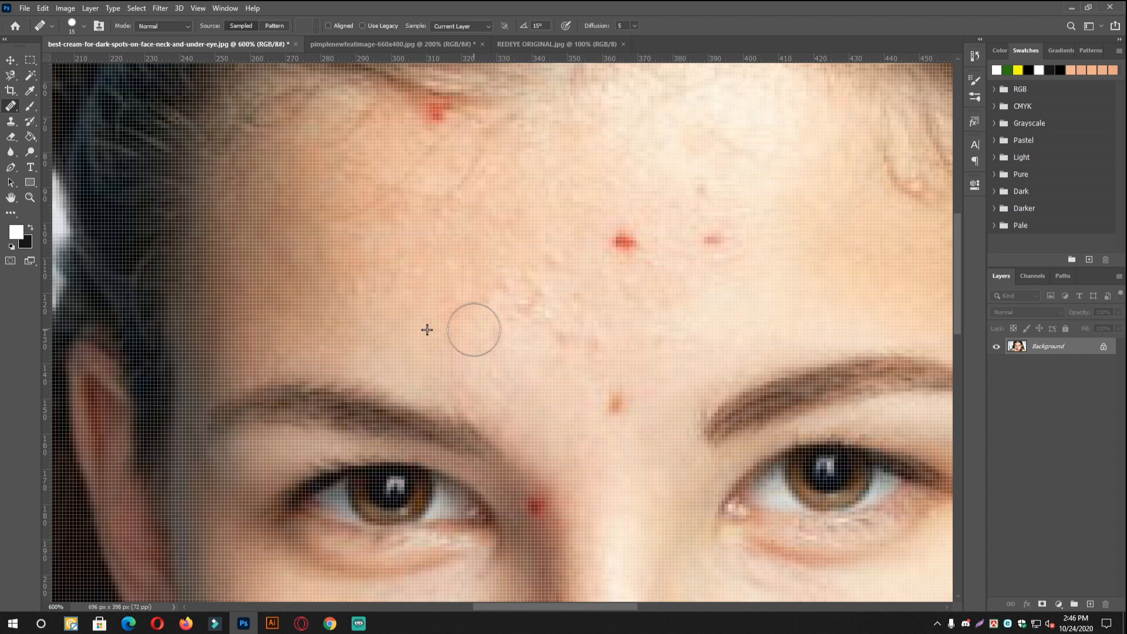
Heal the bright red spot in the middle of the forehead using clean skin sampled just above it
scroll(639, 297, "down", 3)
scroll(556, 302, "up", 3)
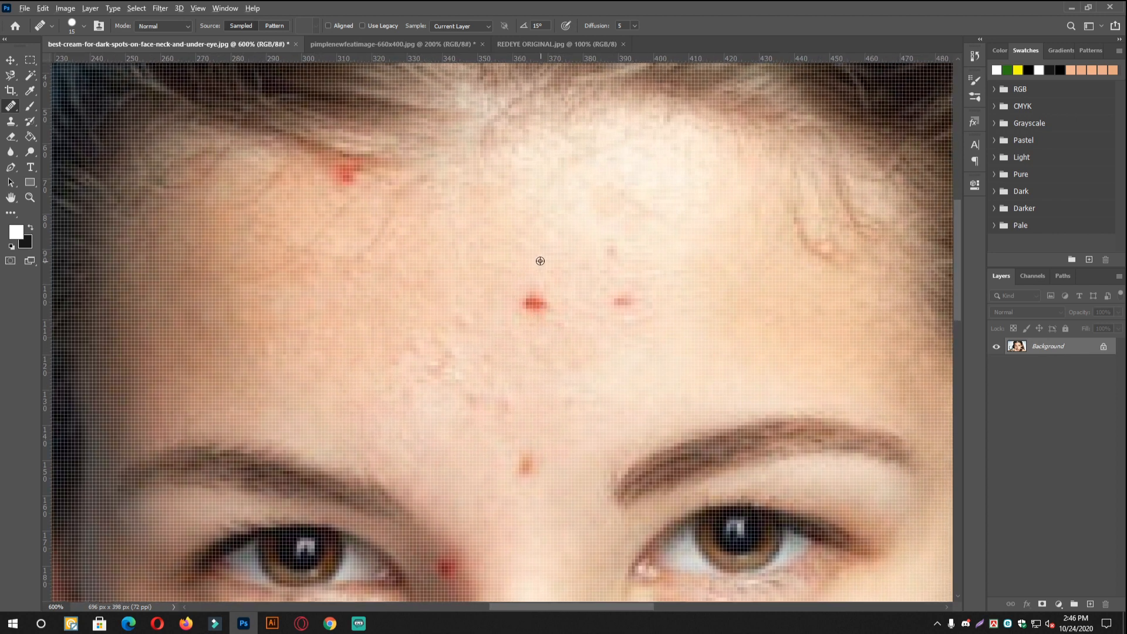
left_click(536, 262, "alt")
left_click(534, 302)
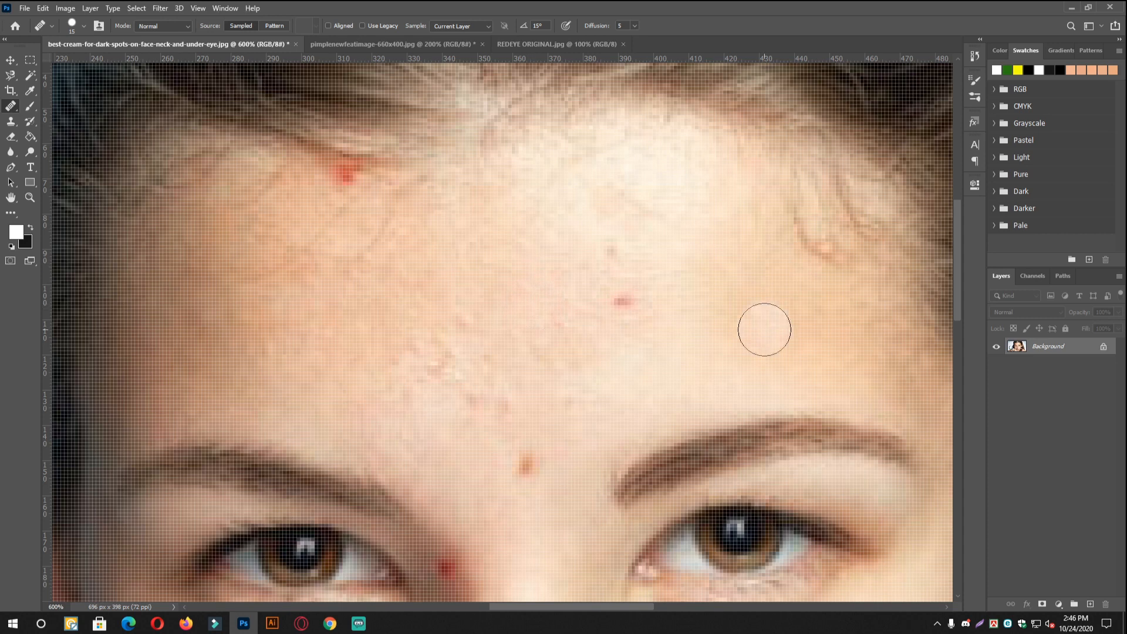
Heal the brownish spot between the eyebrows and the small red mark on the brighter side of the forehead
scroll(540, 273, "down", 3)
scroll(544, 270, "up", 3)
scroll(543, 270, "down", 3)
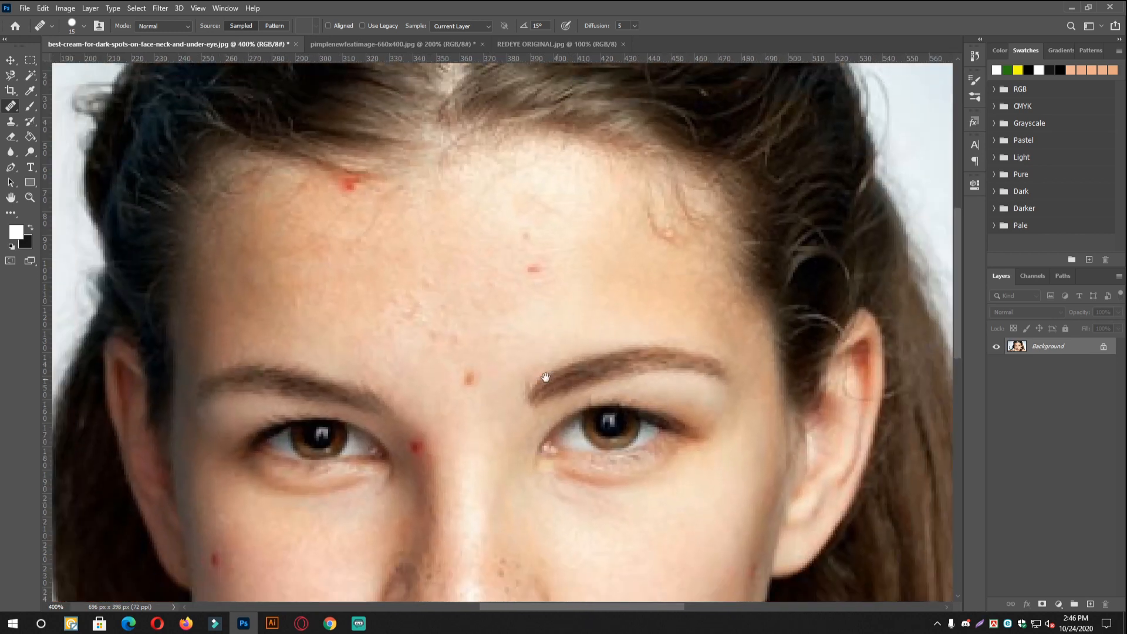
scroll(456, 360, "up", 2)
left_click(475, 382)
left_click(558, 246)
Heal the red spot between the inner eye corner and the nose bridge, and reduce the brush size to 10
scroll(521, 380, "down", 1)
scroll(532, 346, "up", 1)
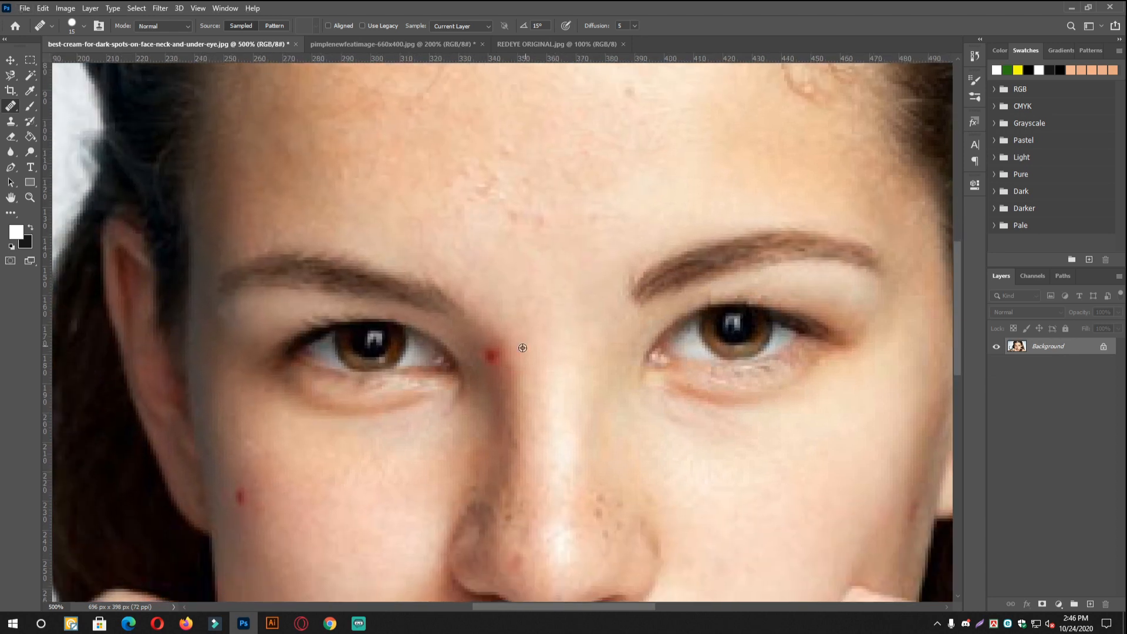
left_click(491, 356)
key("ctrl+z")
left_click(487, 356)
key("bracketleft")
key("bracketleft")
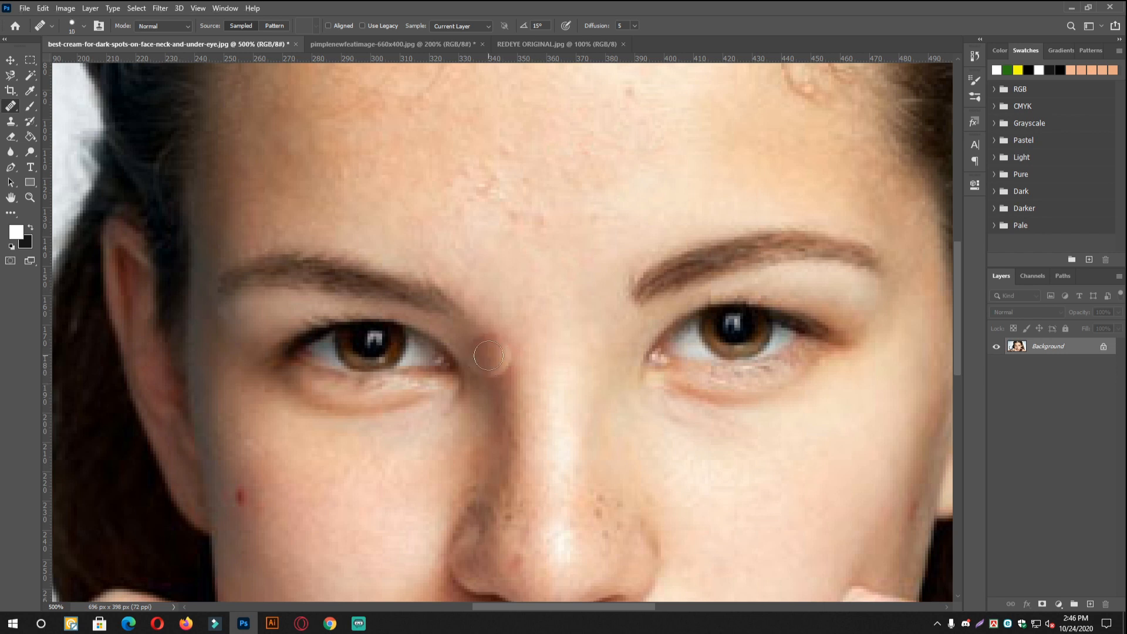
Heal the red spots on the shaded cheek and on the chin below the corner of the mouth
left_click_drag(295, 488, 441, 306)
left_click(386, 320)
left_click_drag(697, 370, 626, 172)
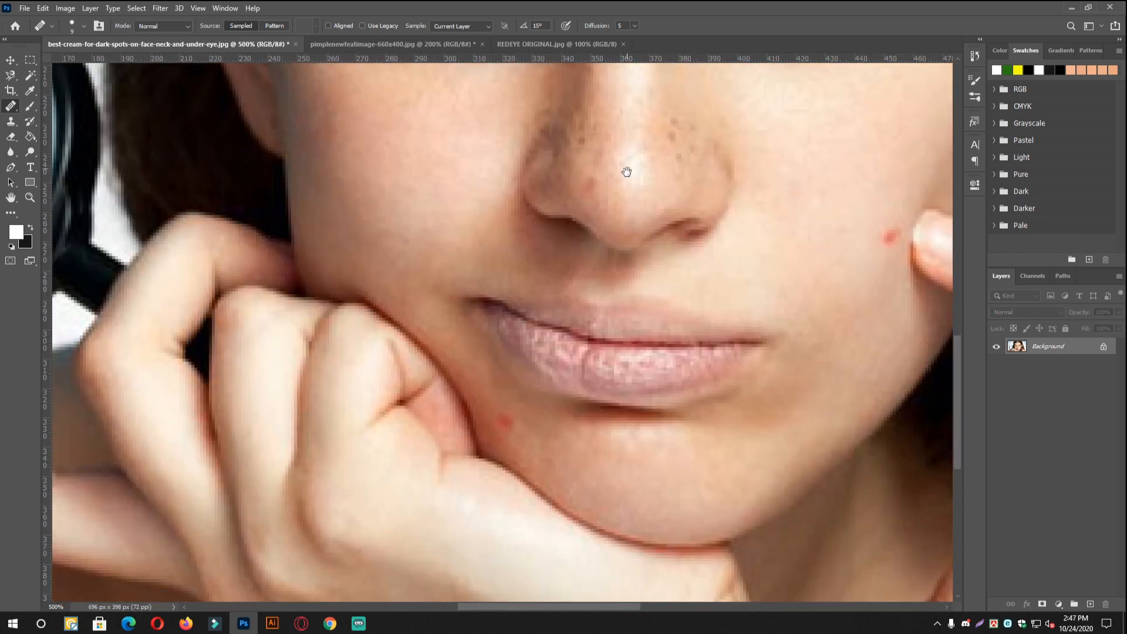
left_click(505, 421)
Heal the red spot on the cheek beside the pointing fingertip
scroll(774, 407, "down", 4)
scroll(707, 309, "up", 3)
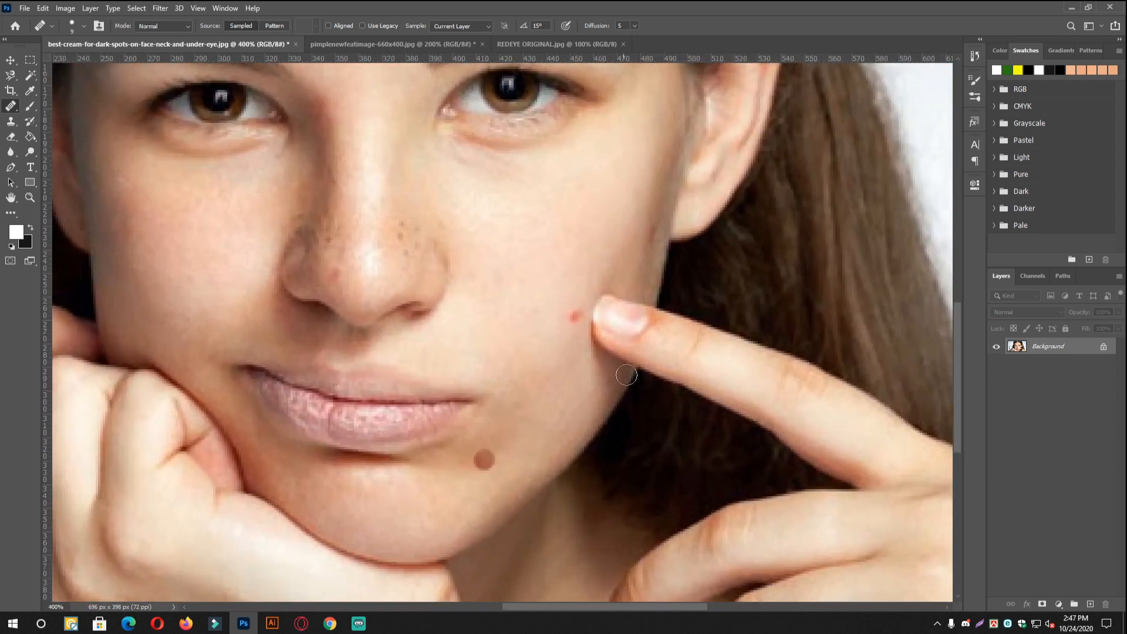
scroll(565, 311, "up", 3)
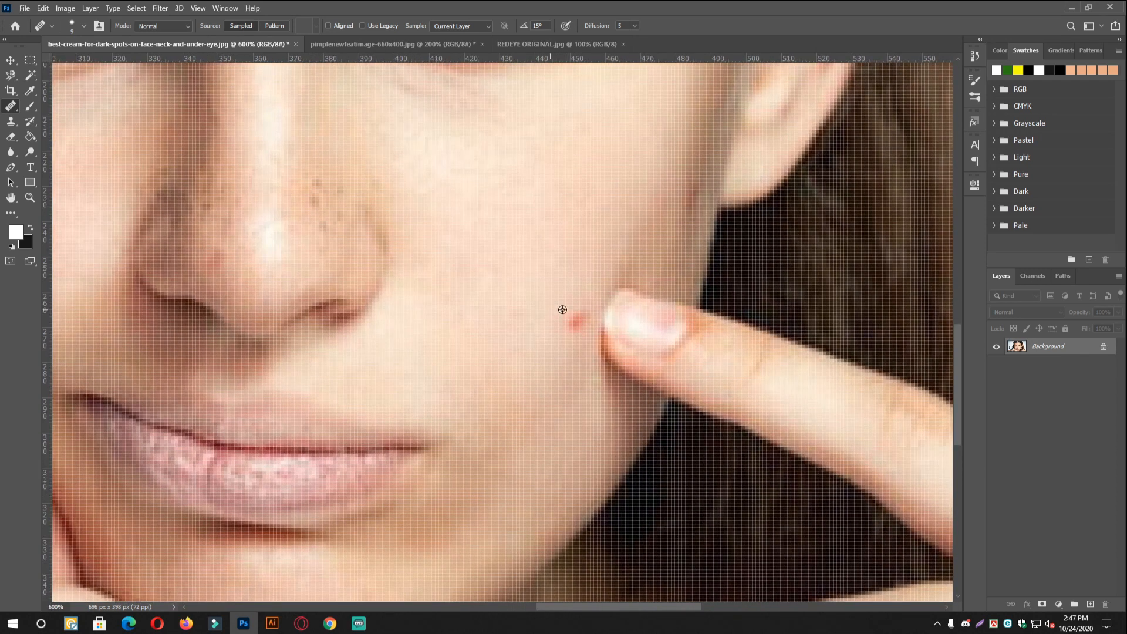
left_click(576, 322)
scroll(621, 228, "down", 2)
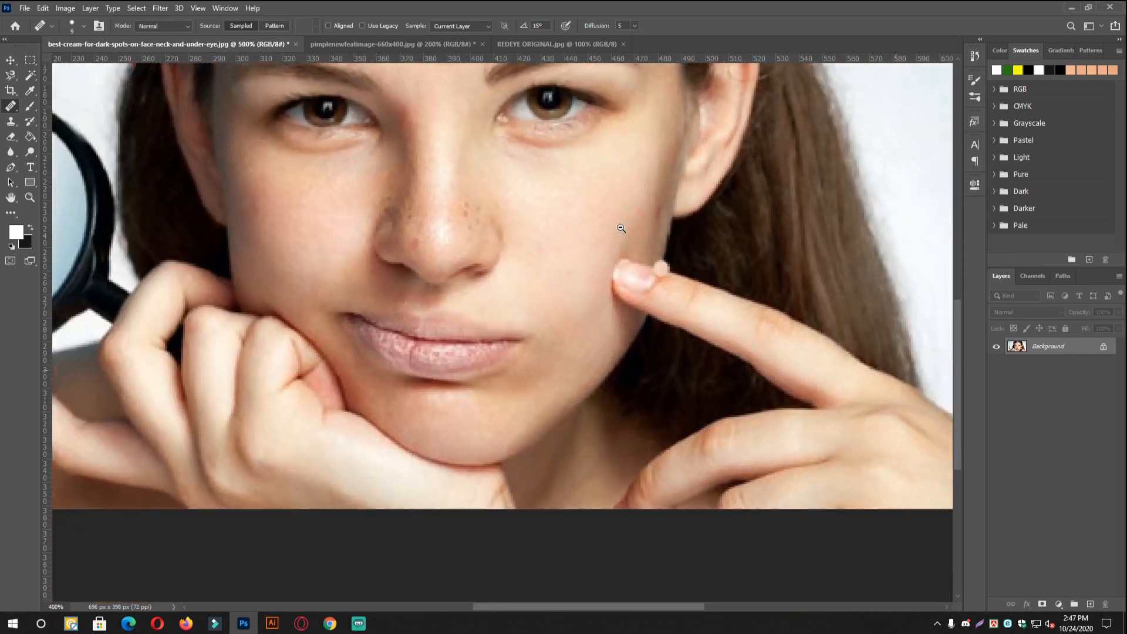
Undo all the Healing Brush retouching on the portrait
scroll(621, 228, "down", 3)
right_click(11, 106)
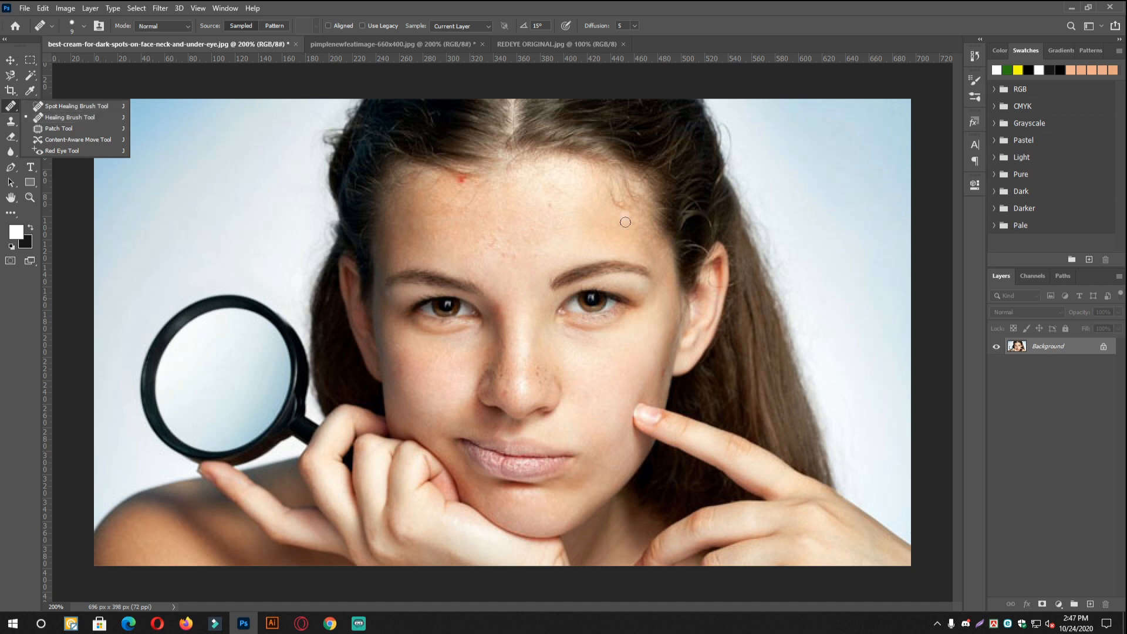
left_click(216, 161)
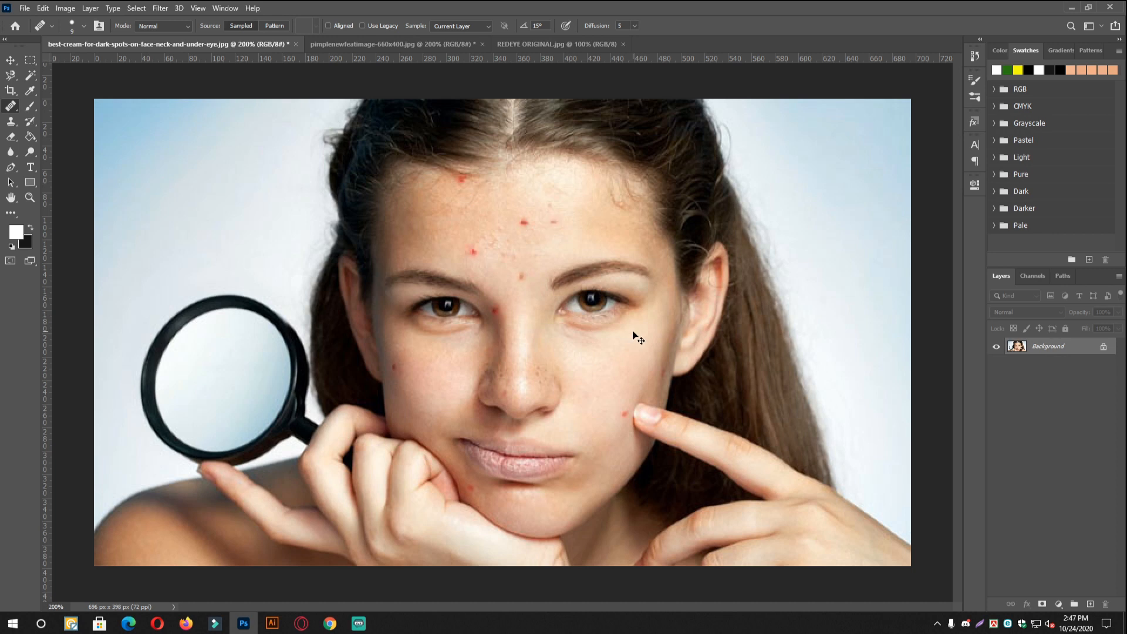
Switch to the Patch Tool for retouching the forehead blemishes
right_click(10, 106)
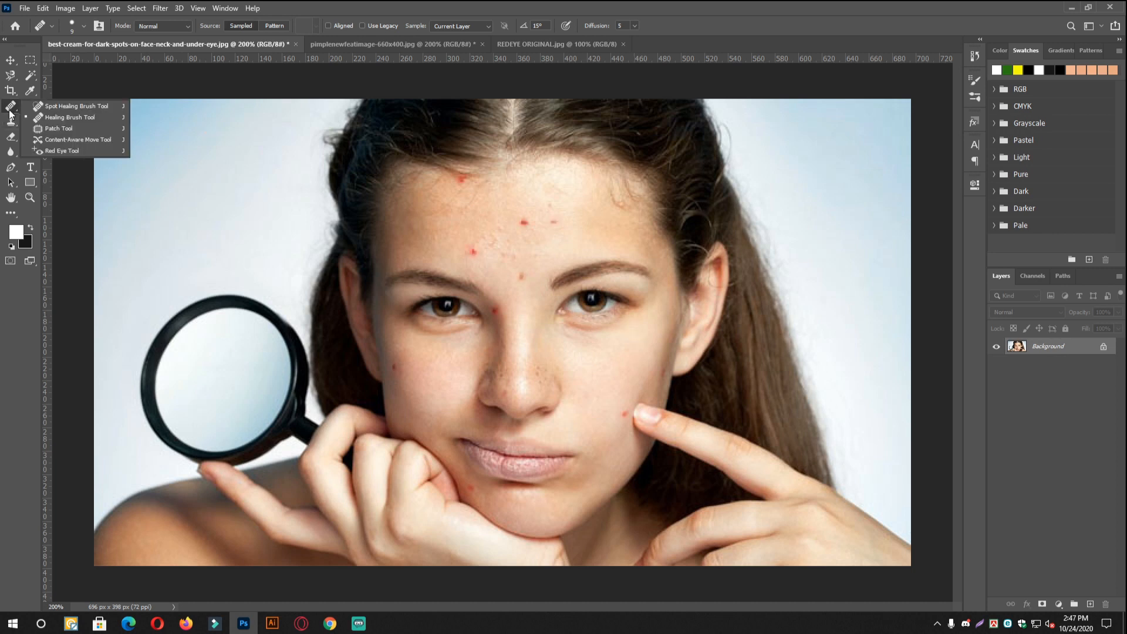
left_click(67, 128)
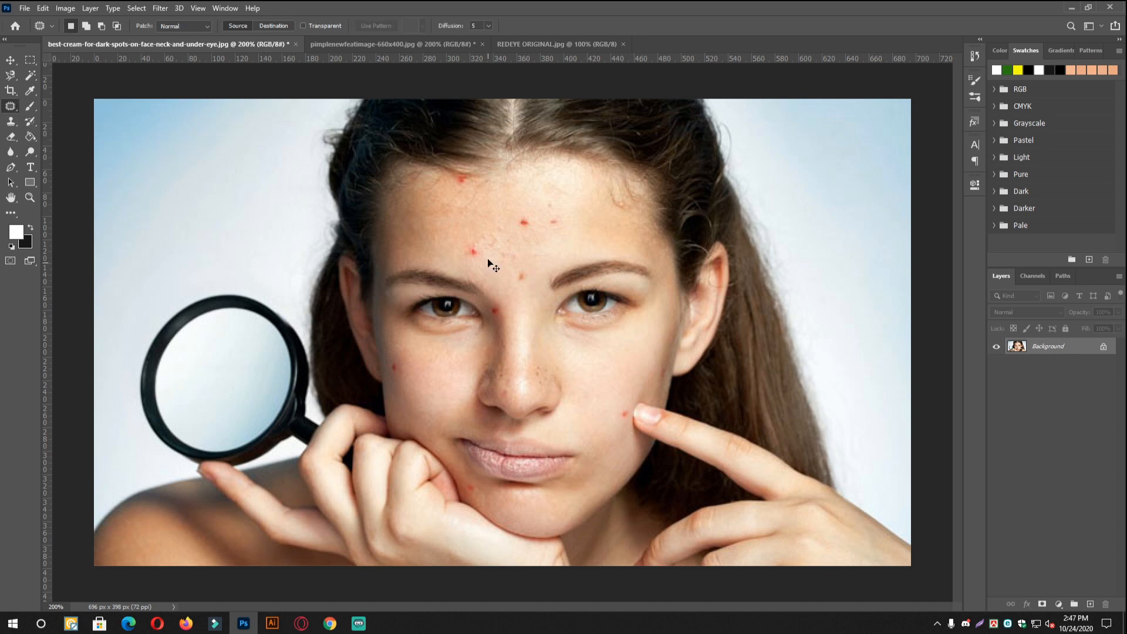
scroll(454, 316, "up", 3)
left_click_drag(453, 316, 496, 312)
scroll(474, 295, "up", 1)
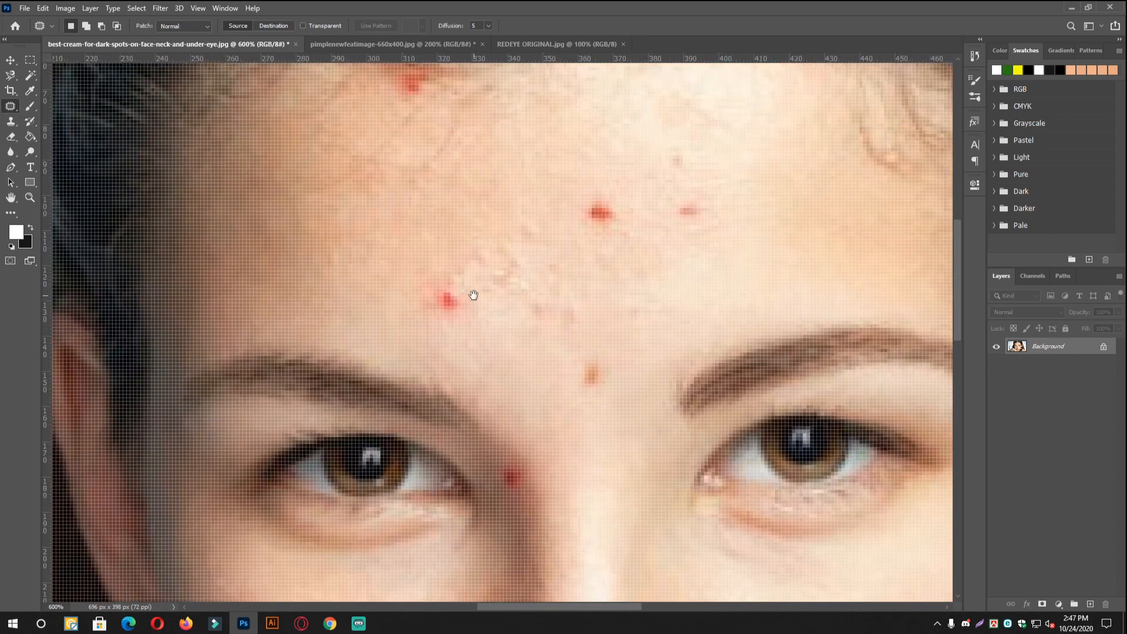
left_click(453, 283, "alt")
left_click_drag(456, 272, 459, 285)
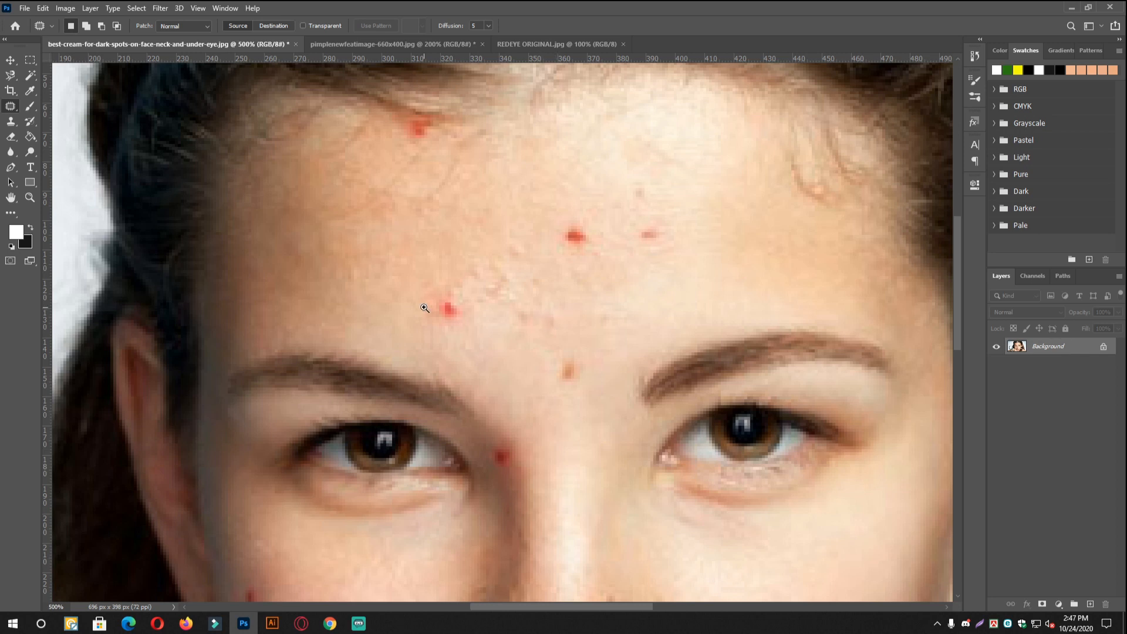
scroll(449, 310, "up", 1)
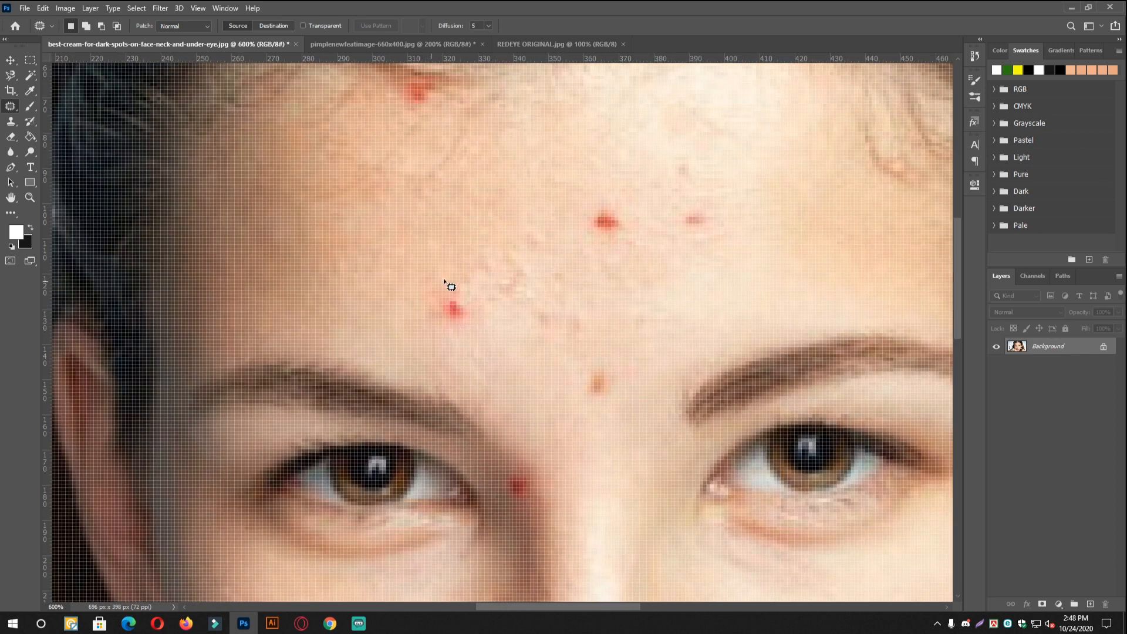
Outline the red spot above the eyebrow, patch it with the clean skin just below, and deselect
right_click(11, 107)
left_click(41, 124)
left_click_drag(431, 315, 433, 318)
scroll(470, 311, "down", 1)
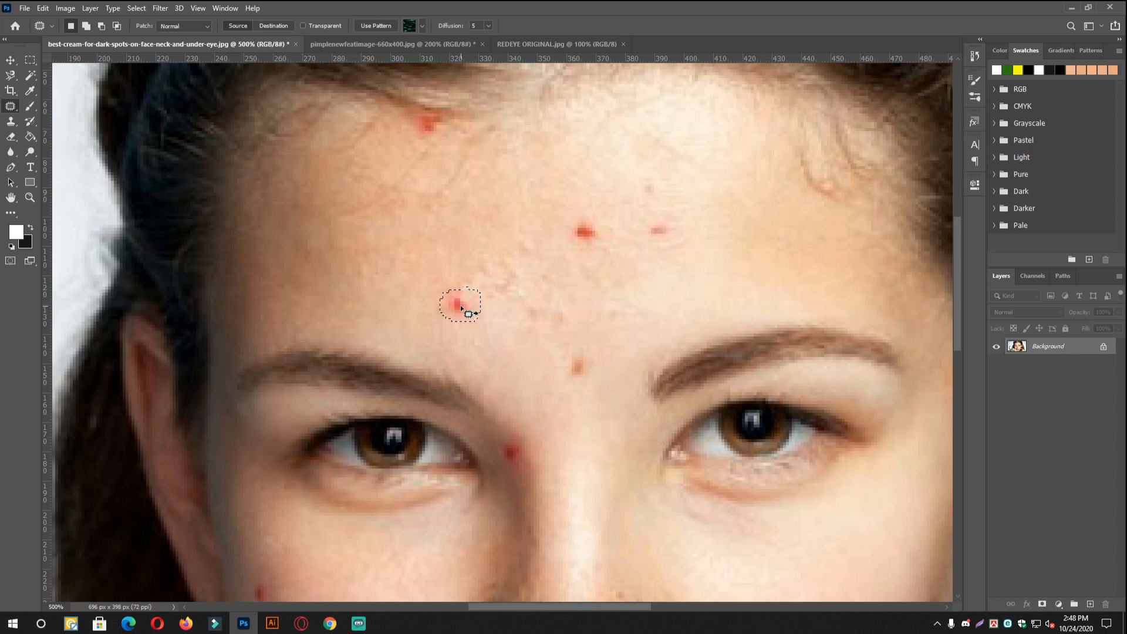
left_click_drag(417, 284, 464, 330)
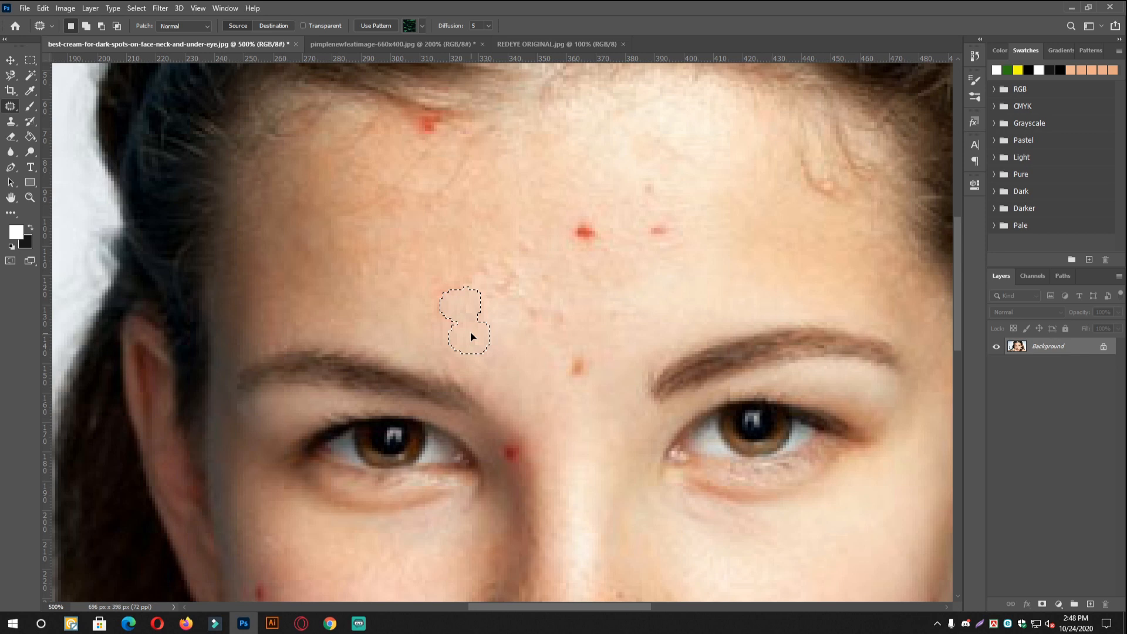
key("ctrl+d")
Patch the red spot in the middle of the forehead and the smaller red mark next to it with clean skin
scroll(597, 259, "up", 1)
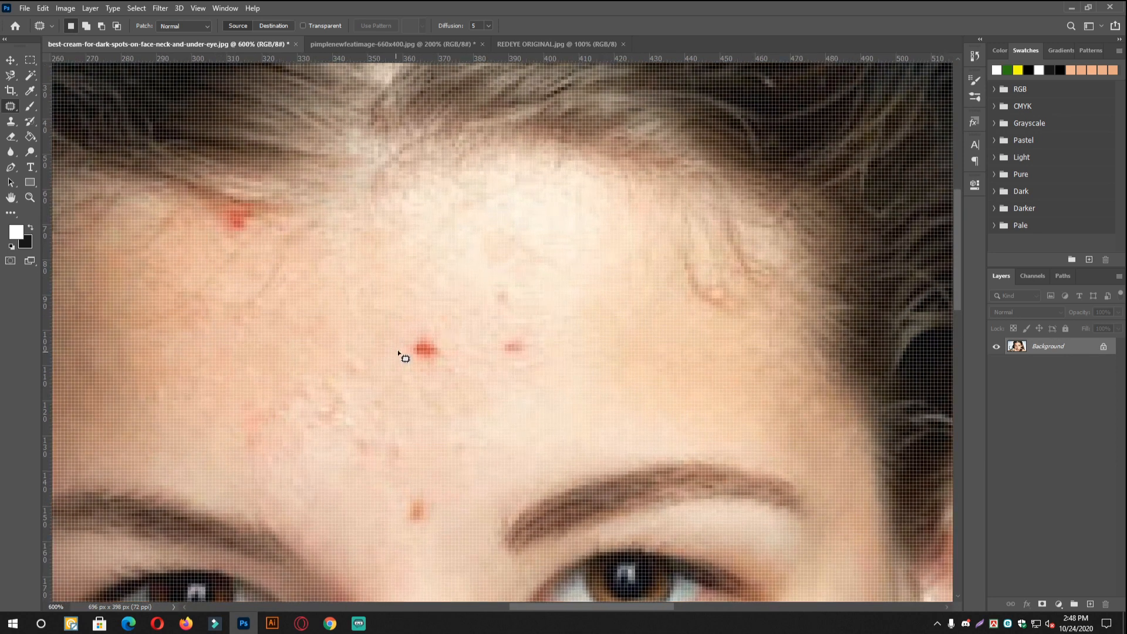
left_click_drag(435, 369, 405, 317)
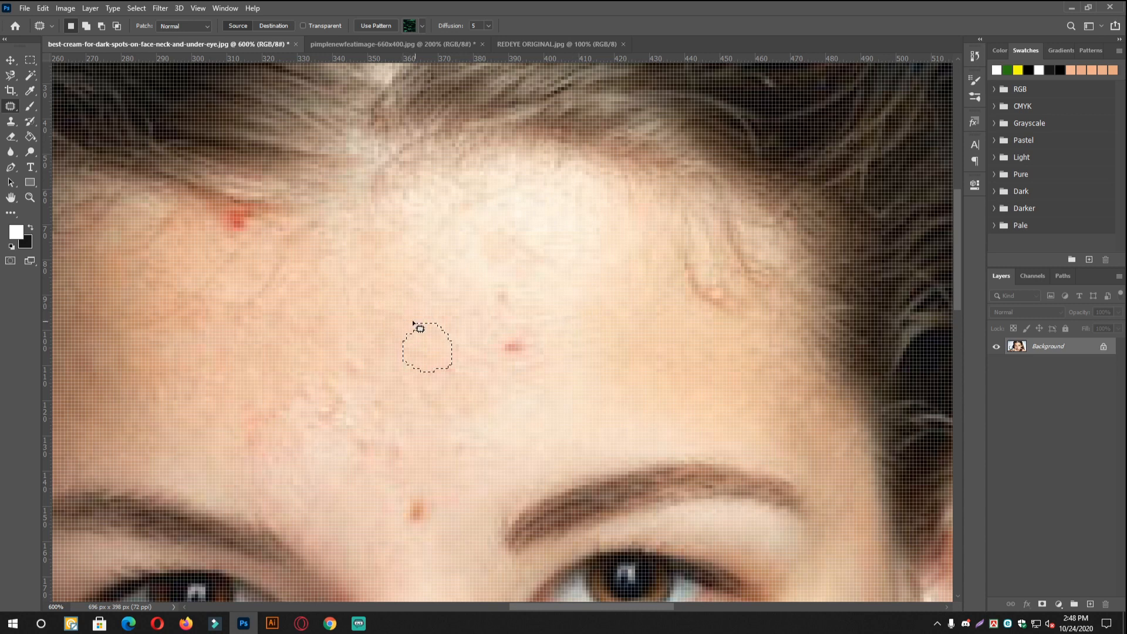
mouse_move(488, 335)
left_mouse_down()
mouse_move(541, 343)
mouse_move(504, 355)
mouse_move(497, 329)
mouse_move(467, 357)
left_mouse_up()
Patch the brownish spot between the eyebrows with nearby clean skin and clear the selection
scroll(428, 307, "down", 2)
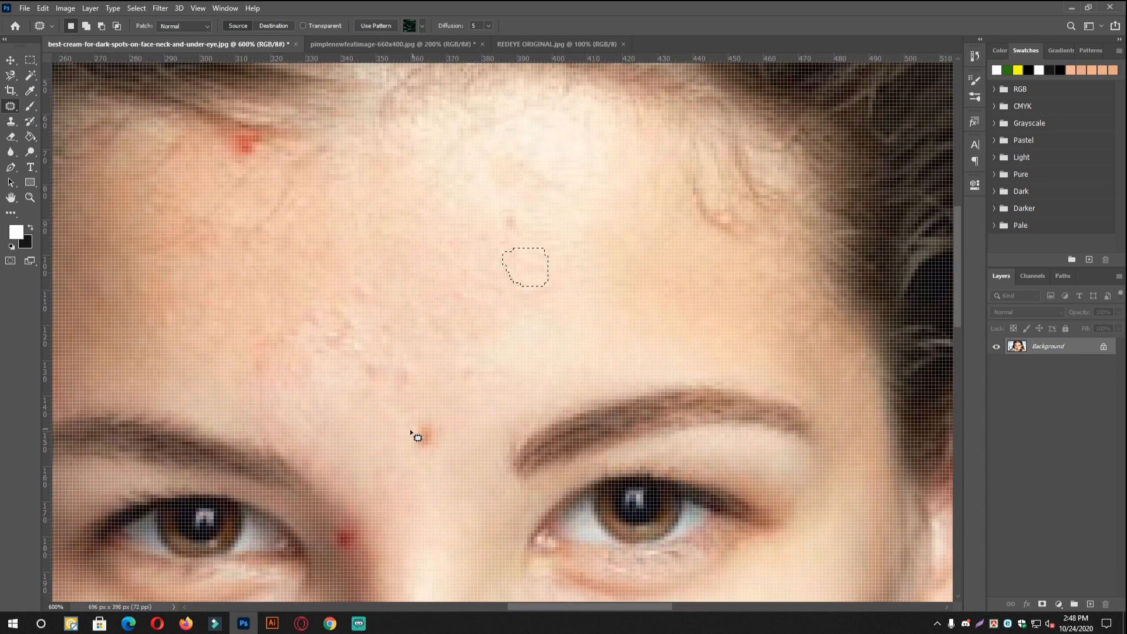
mouse_move(452, 431)
left_mouse_down()
mouse_move(415, 448)
mouse_move(432, 377)
left_mouse_up()
key("ctrl+d")
Outline the red spot beside the pointing fingertip and patch it with clean cheek skin
scroll(472, 435, "down", 2)
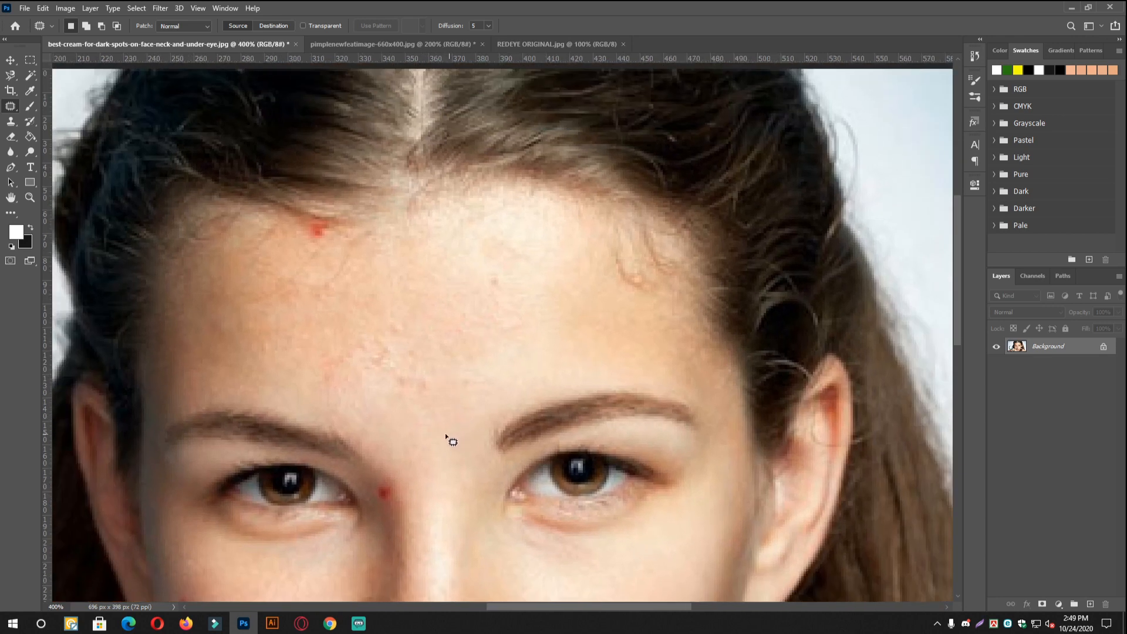
scroll(445, 432, "down", 8)
scroll(460, 227, "up", 2)
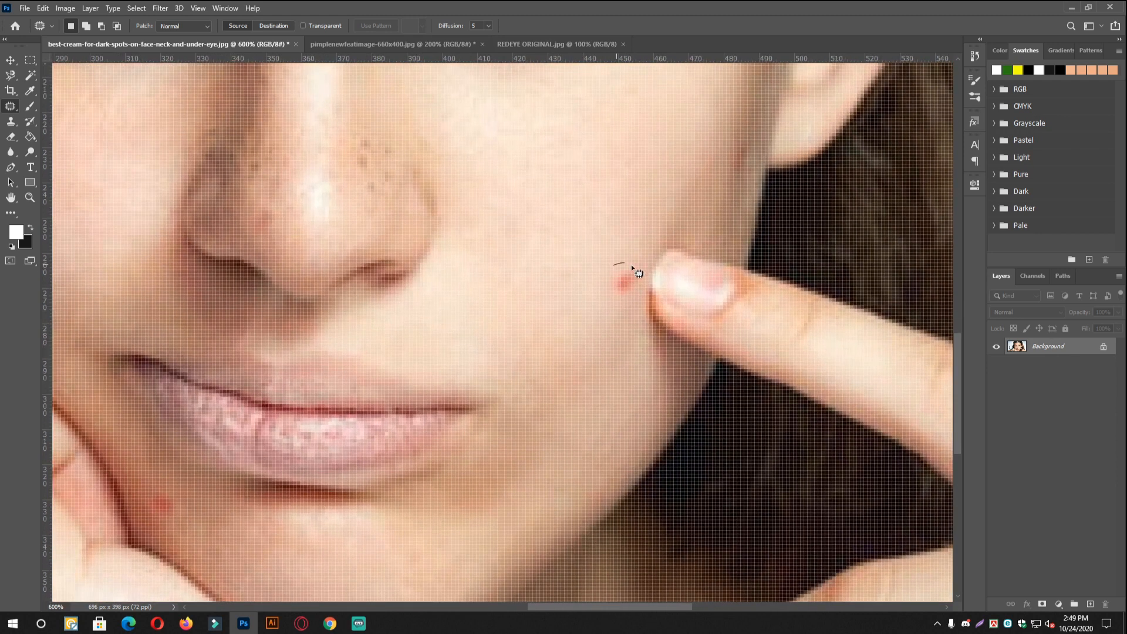
mouse_move(613, 298)
left_mouse_down()
mouse_move(616, 267)
mouse_move(588, 294)
left_mouse_up()
scroll(637, 253, "down", 2)
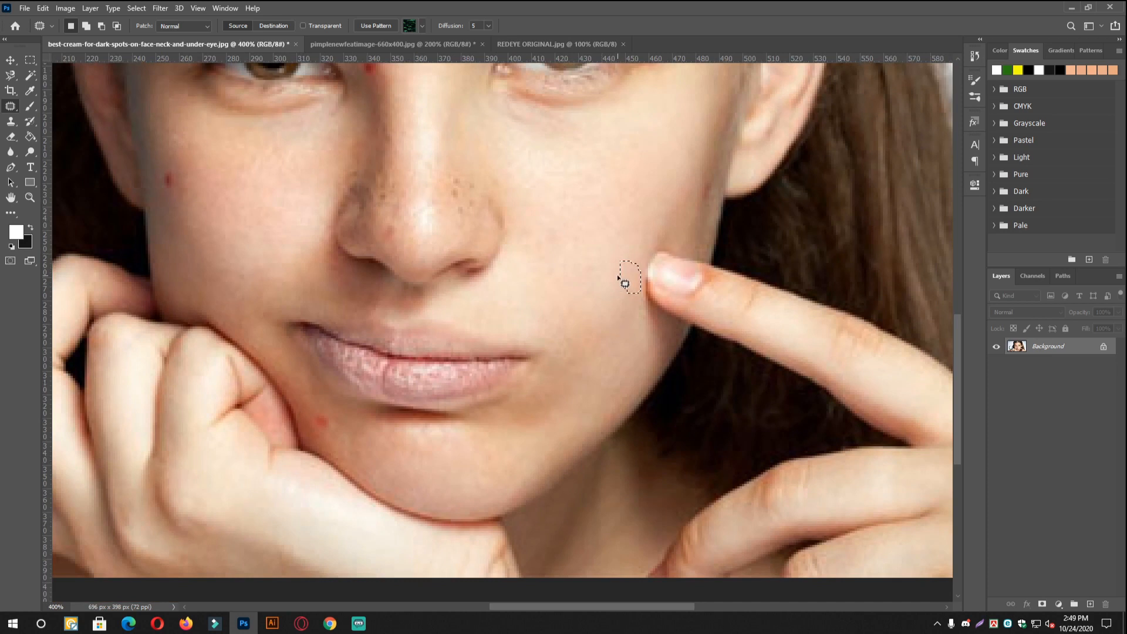
Undo all the Patch Tool retouching on the portrait
scroll(631, 272, "down", 1)
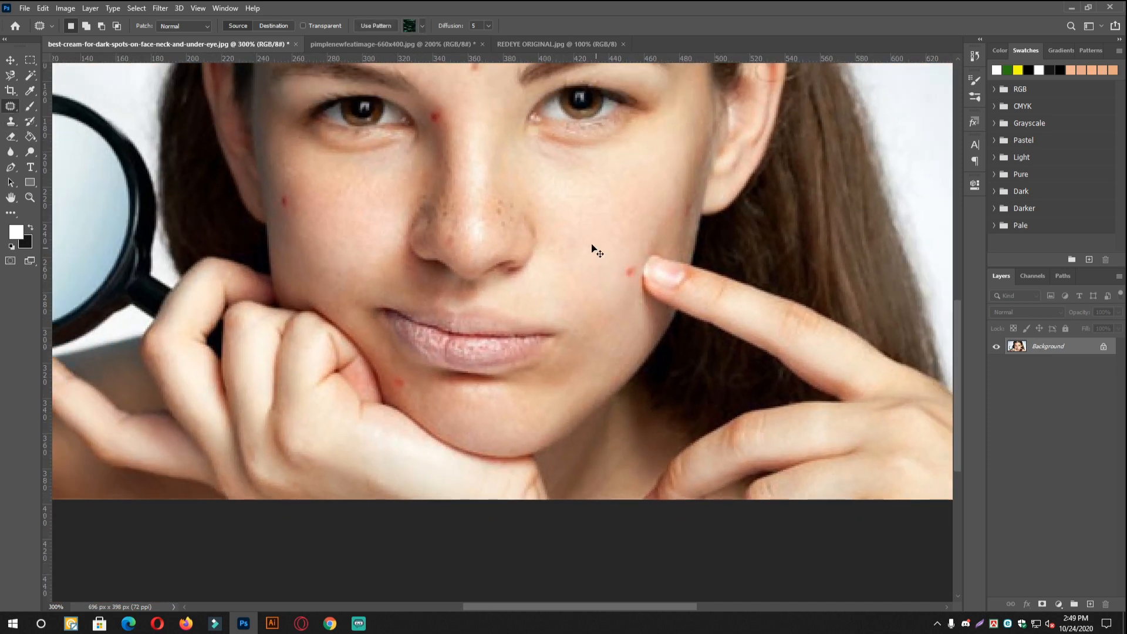
scroll(543, 218, "down", 2)
key("ctrl+d")
scroll(532, 256, "up", 2)
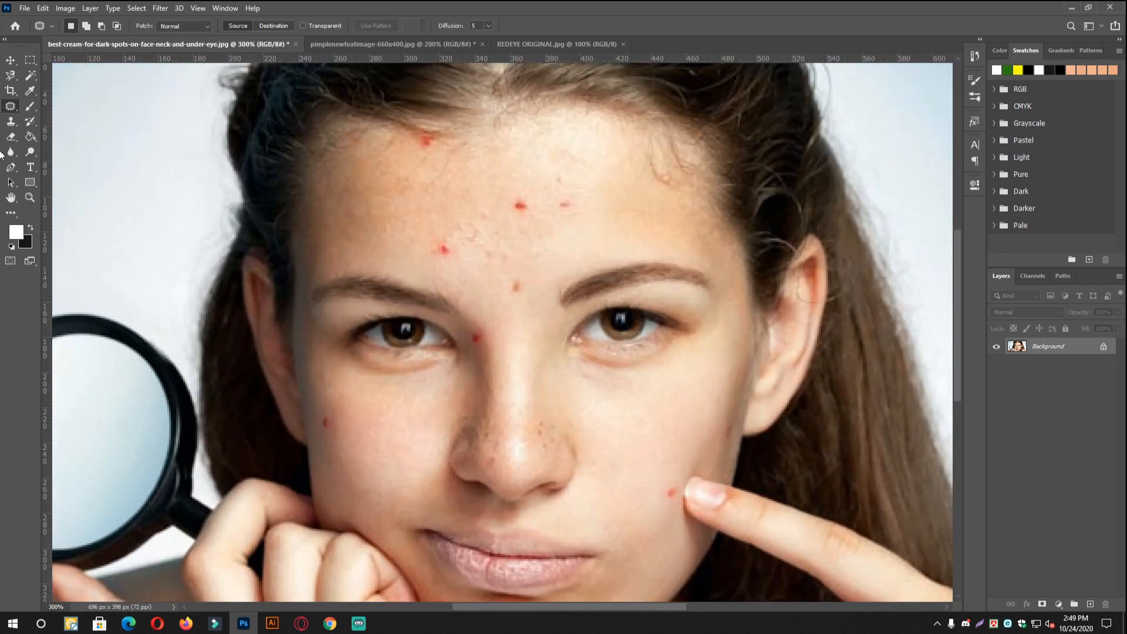
Cover the red spot in the middle of the forehead with adjacent clean skin using the Content-Aware Move Tool
right_click(11, 106)
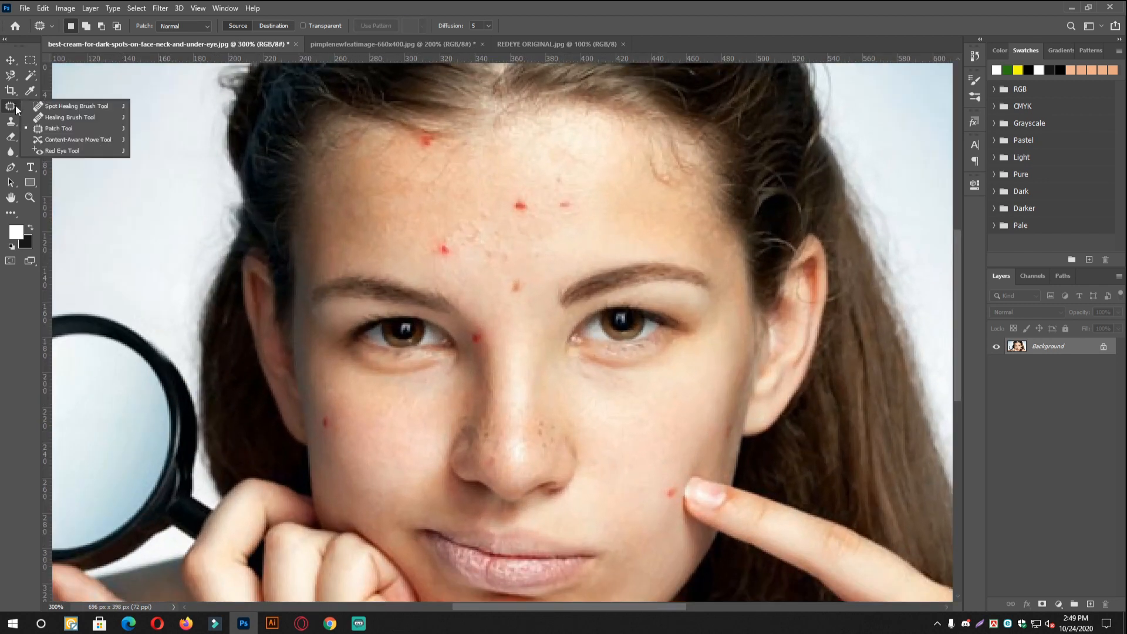
left_click(66, 142)
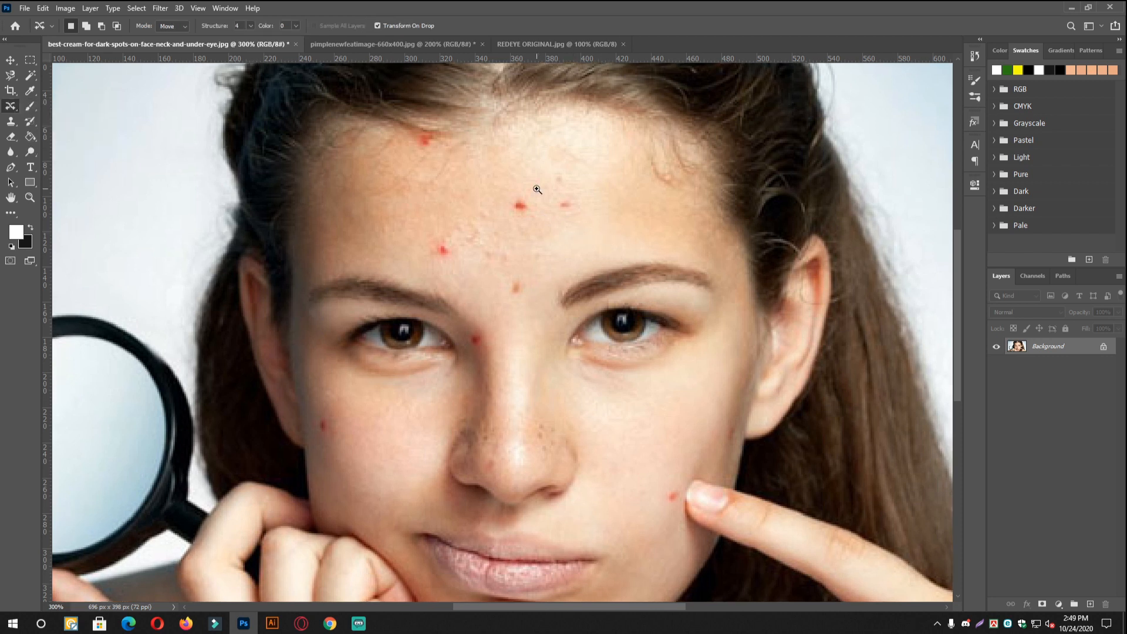
scroll(538, 189, "up", 1)
scroll(537, 188, "up", 1)
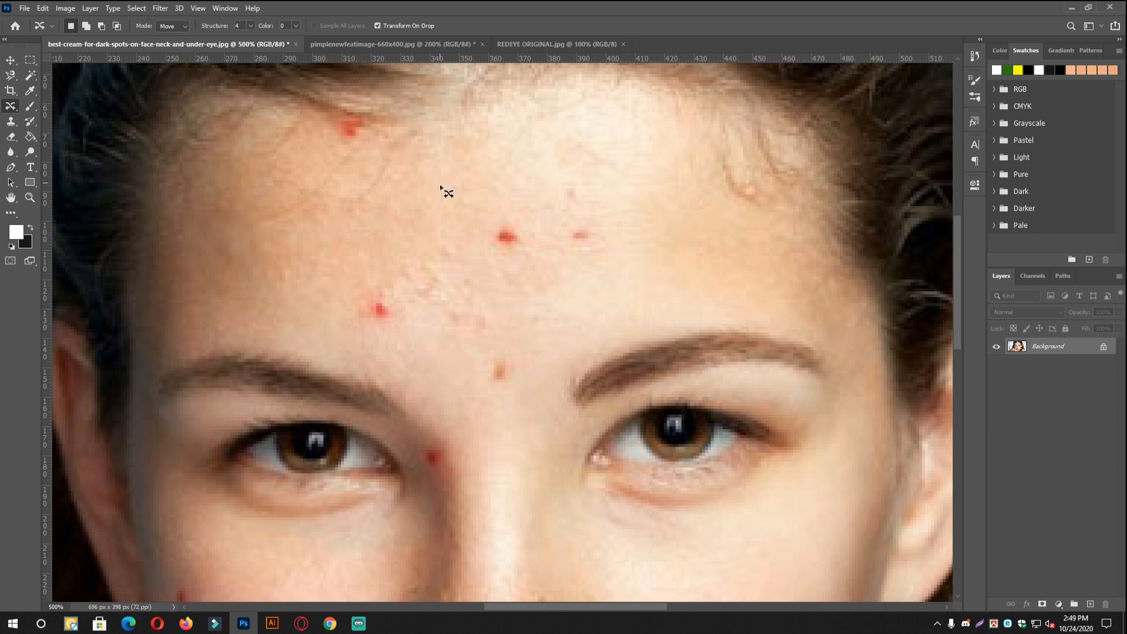
right_click(10, 106)
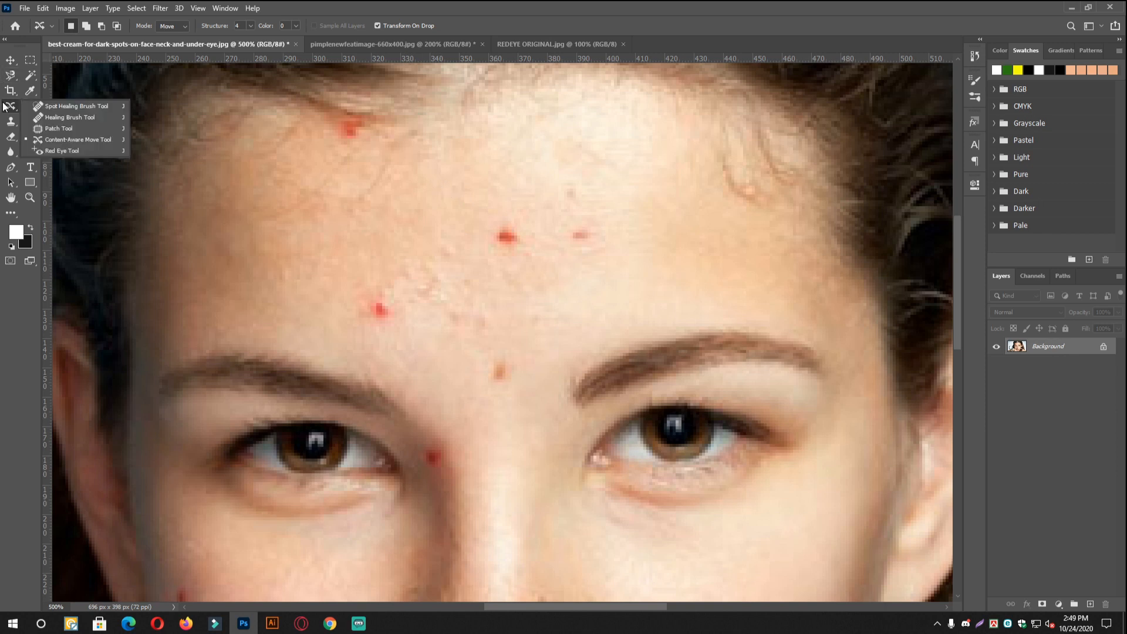
left_click(70, 139)
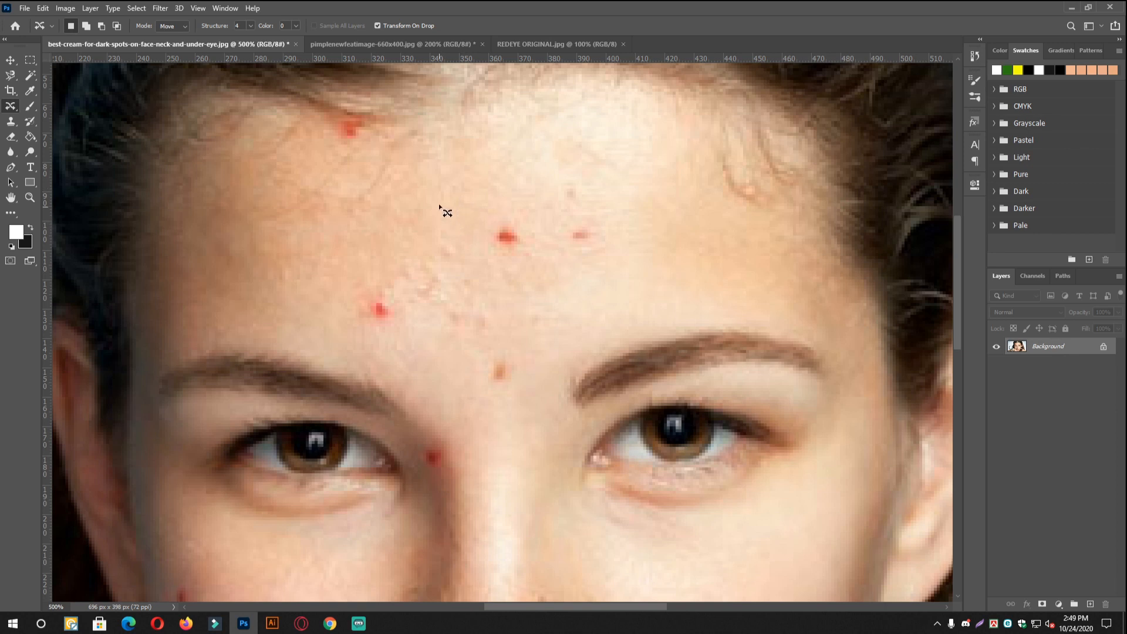
mouse_move(456, 238)
left_mouse_down()
mouse_move(460, 221)
mouse_move(506, 229)
mouse_move(504, 240)
left_mouse_up()
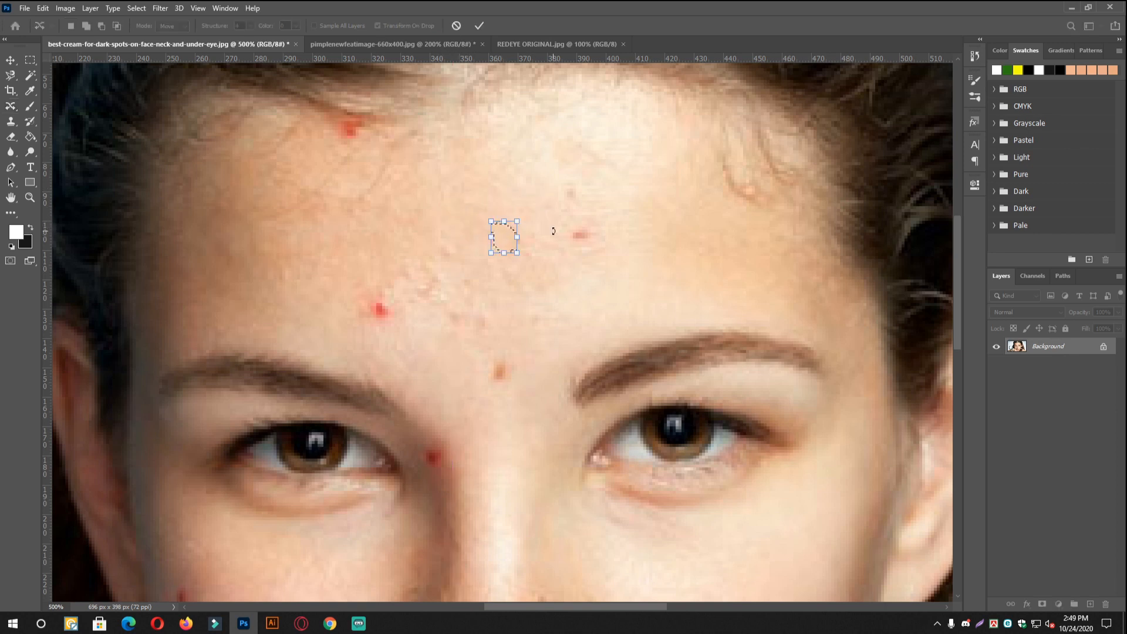
left_click(479, 27)
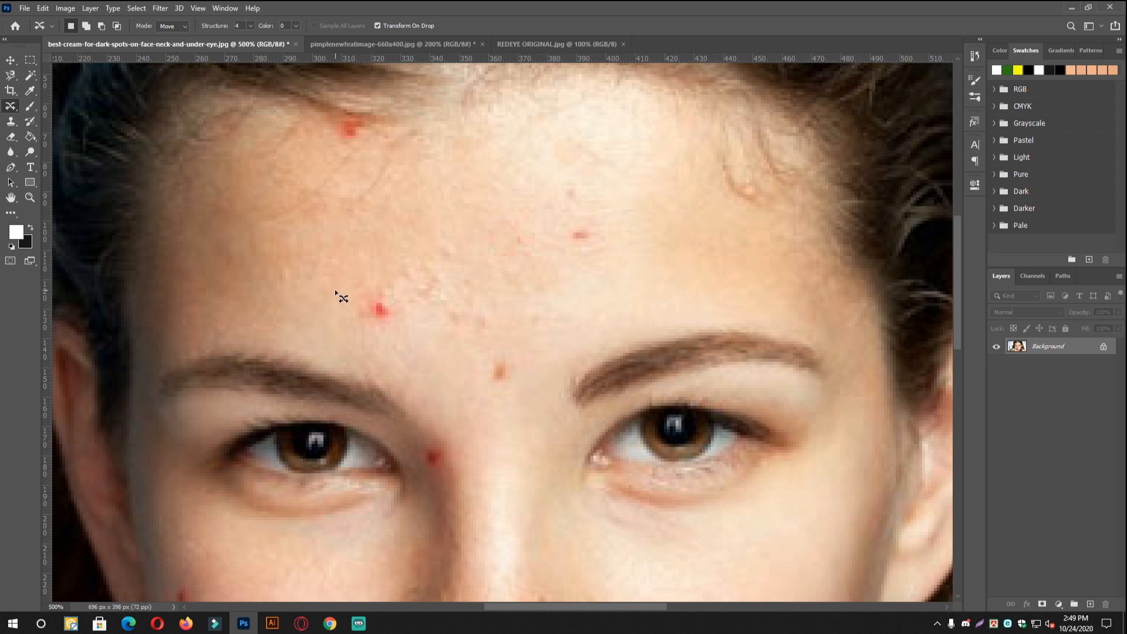
Move a patch of clean skin over the red spot above the left-hand eyebrow and commit it
left_click_drag(331, 322, 376, 318)
left_click(473, 25)
key("ctrl+minus")
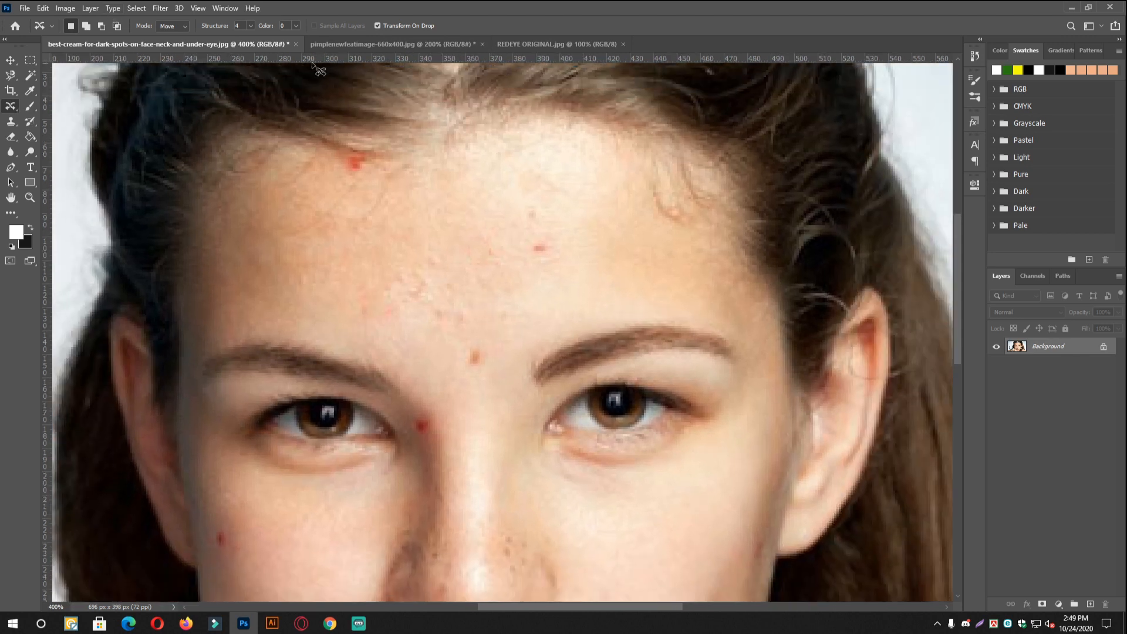
Activate the Red Eye Tool and switch to the REDEYE ORIGINAL.jpg document
right_click(11, 106)
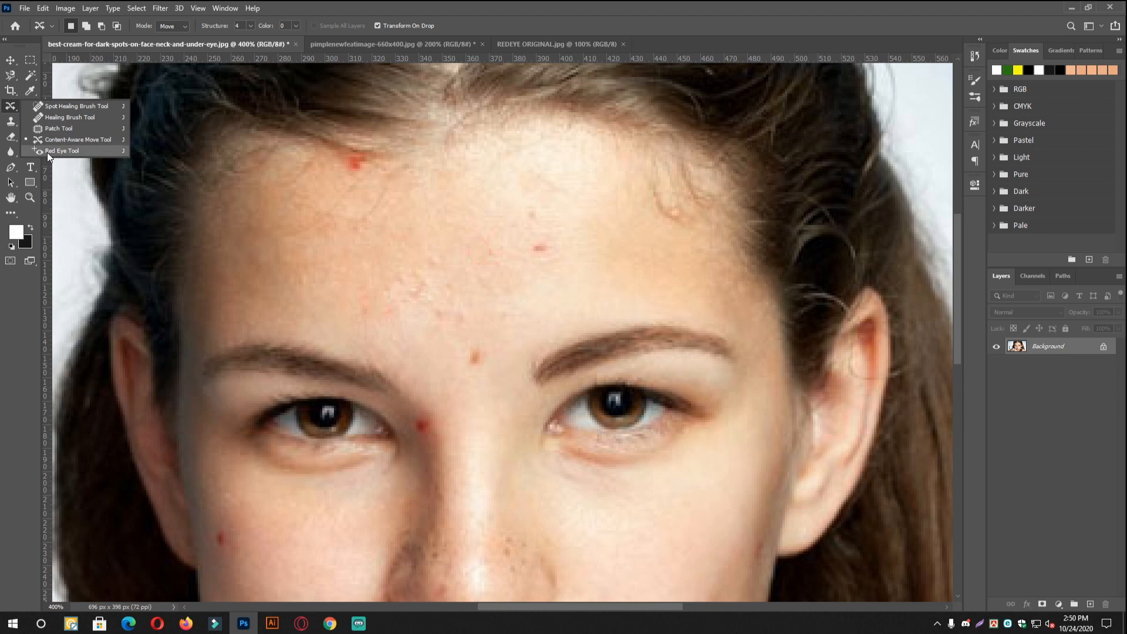
left_click(47, 151)
left_click(561, 46)
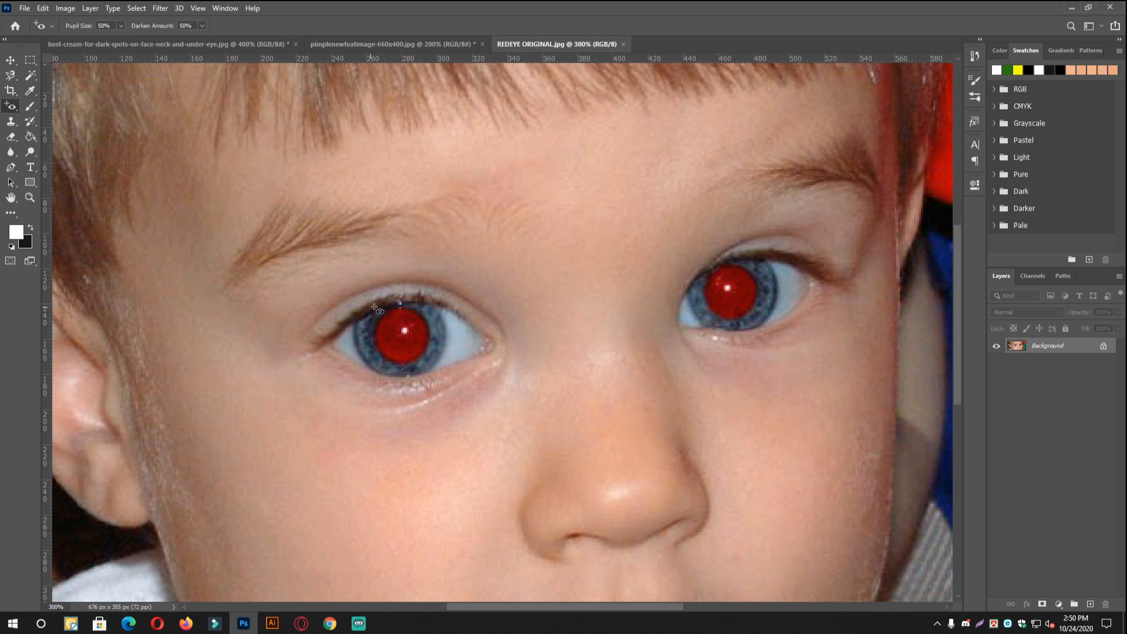
right_click(11, 106)
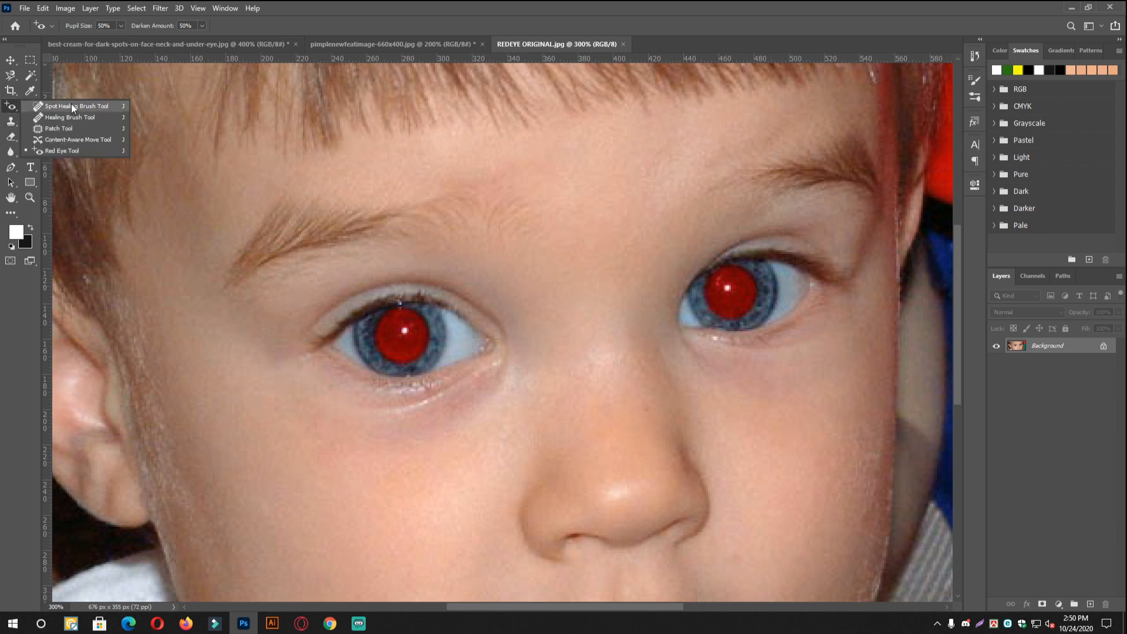
left_click(61, 151)
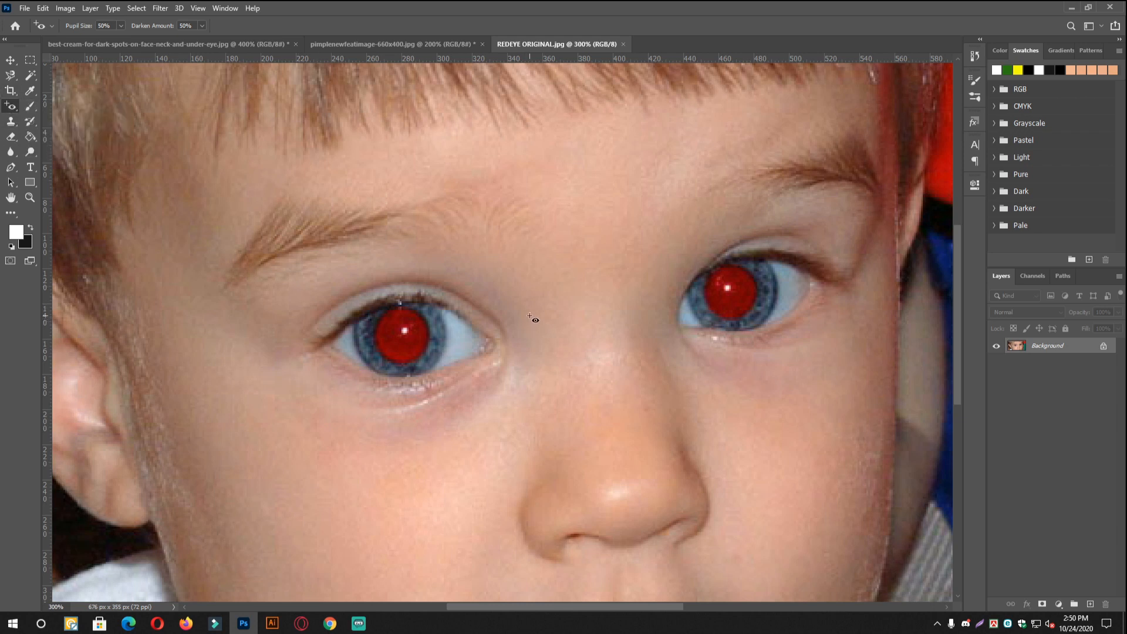
right_click(11, 107)
left_click(58, 151)
Darken the red pupil of the child's left-hand eye in the photo with repeated Red Eye Tool corrections
scroll(403, 358, "up", 2)
scroll(425, 364, "down", 1)
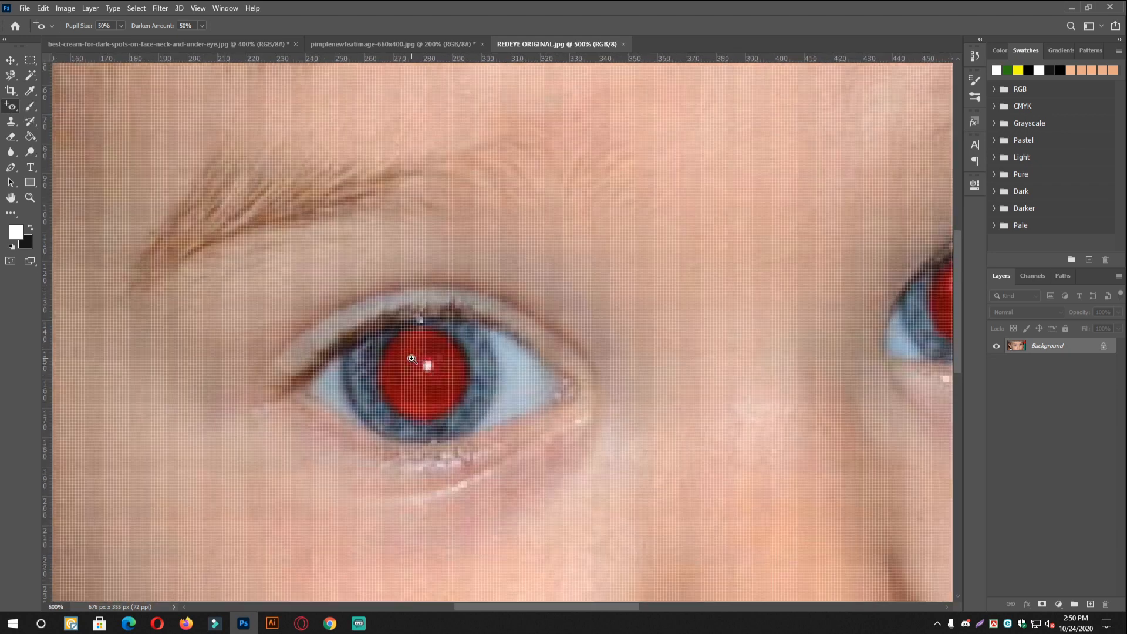
scroll(417, 353, "up", 1)
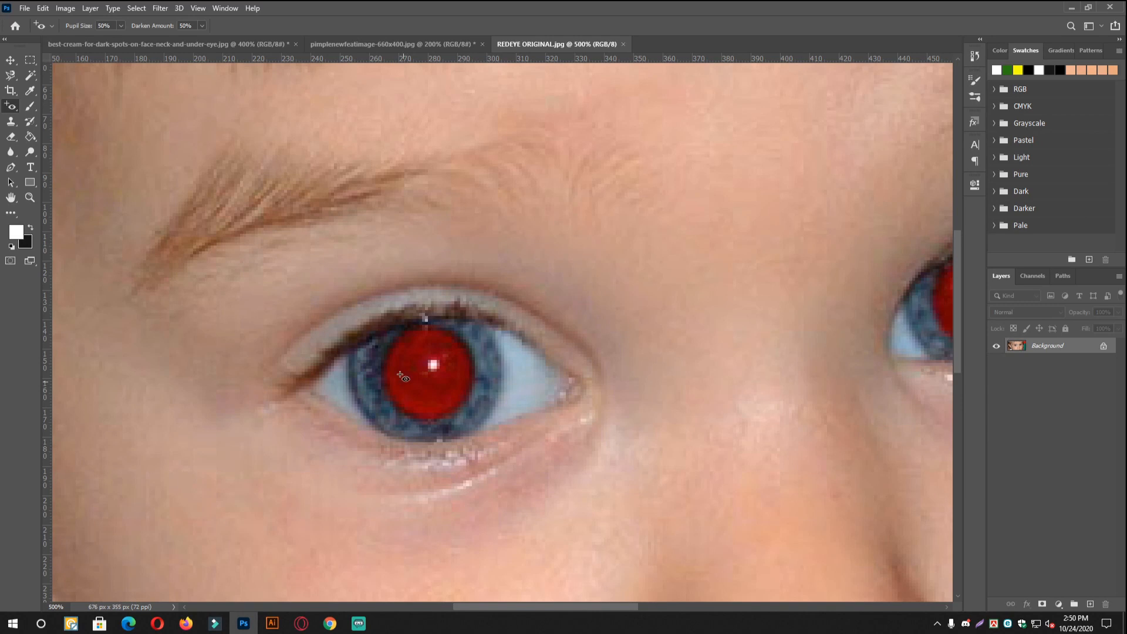
left_click(411, 370)
left_click(464, 381)
left_click_drag(423, 327, 496, 435)
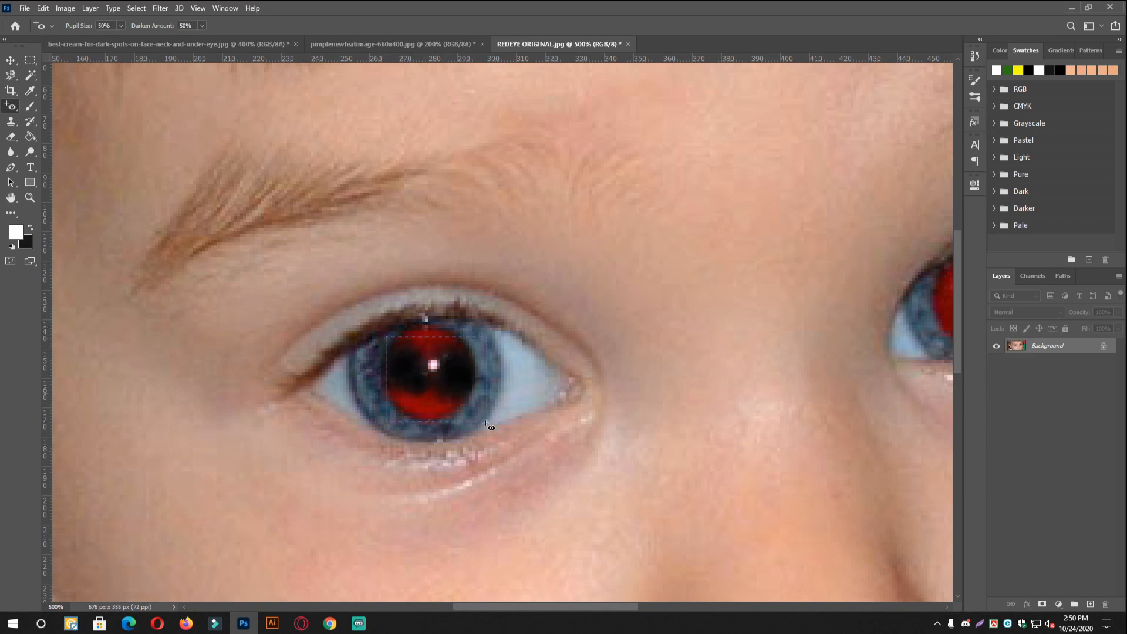
left_click(386, 332)
left_click(411, 402)
left_click(429, 407)
left_click(447, 407)
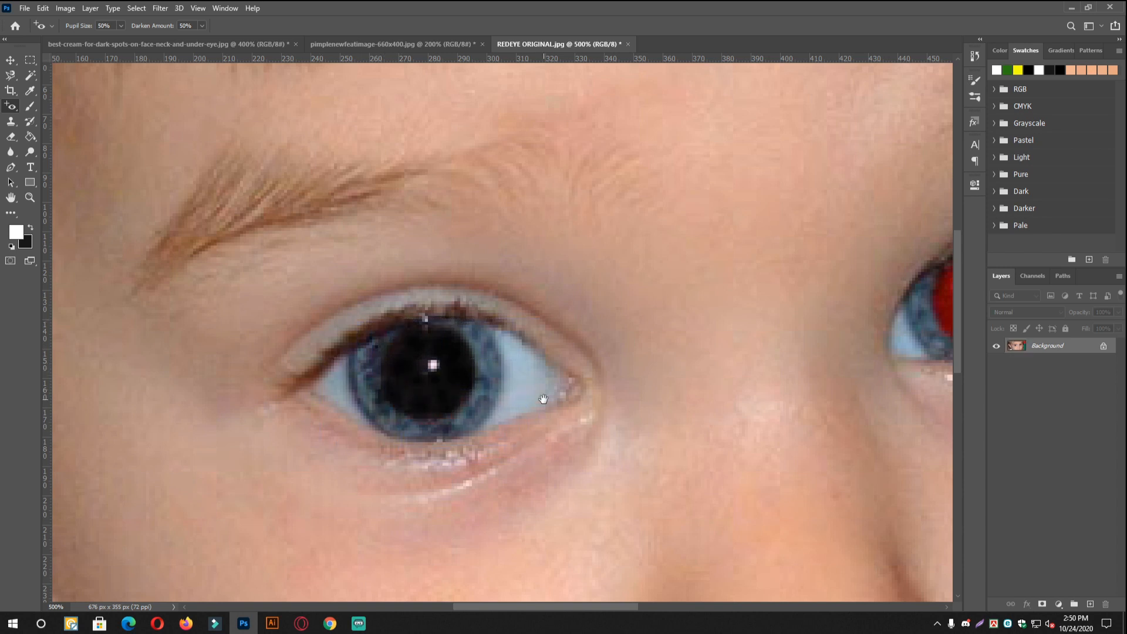
Remove the red from the pupil of the child's right-hand eye and check both eyes in the full photo
left_click_drag(598, 354, 271, 365)
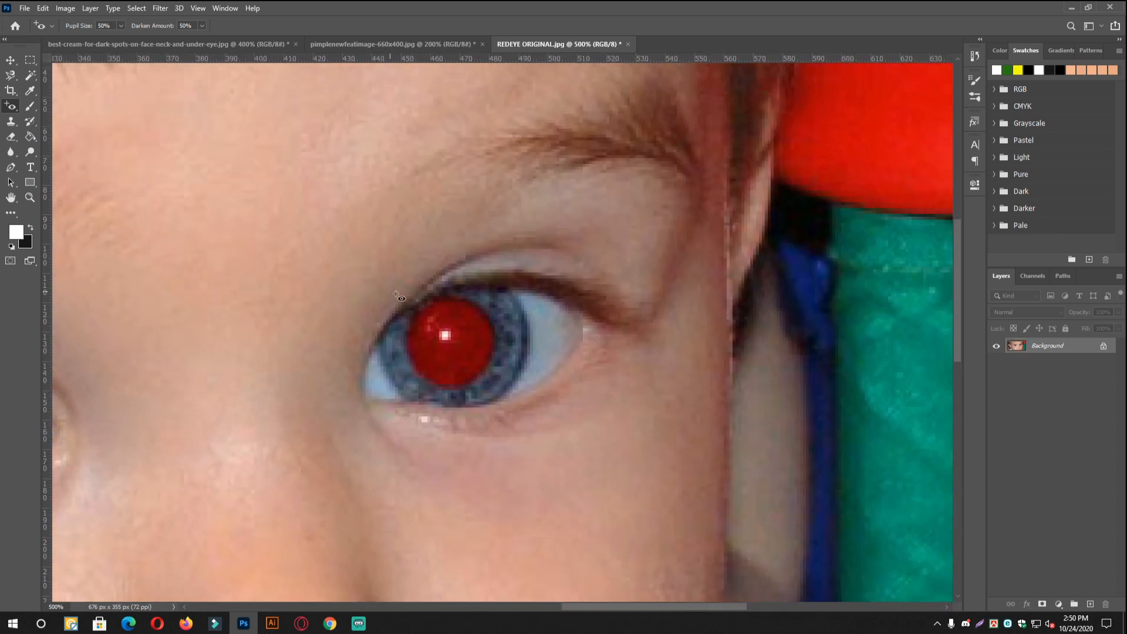
left_click_drag(397, 295, 513, 431)
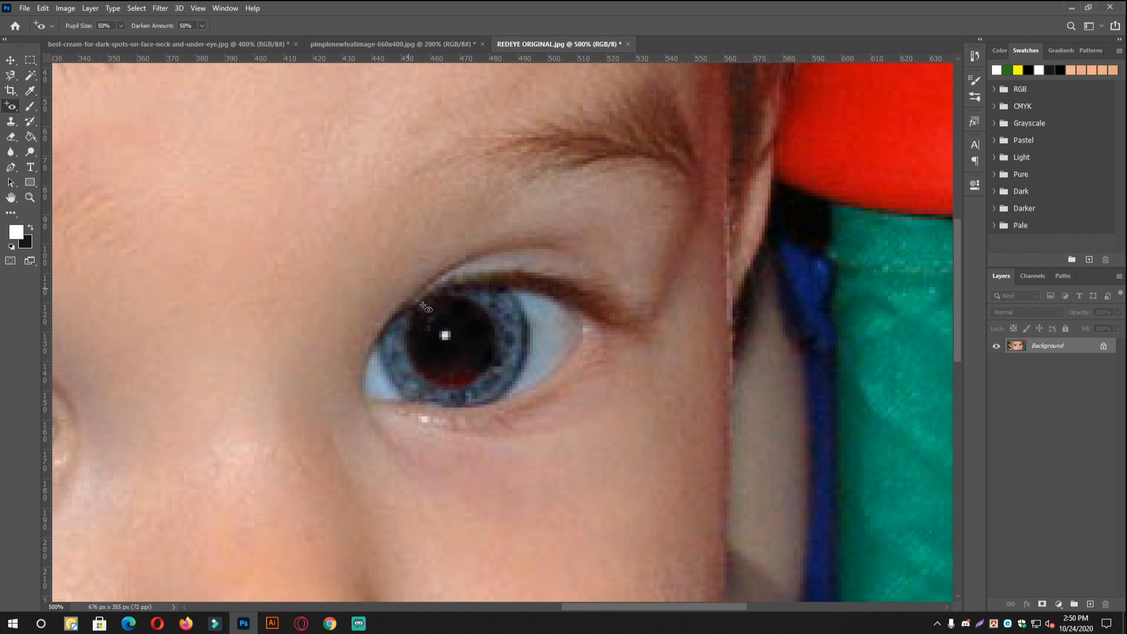
left_click(534, 353, "alt")
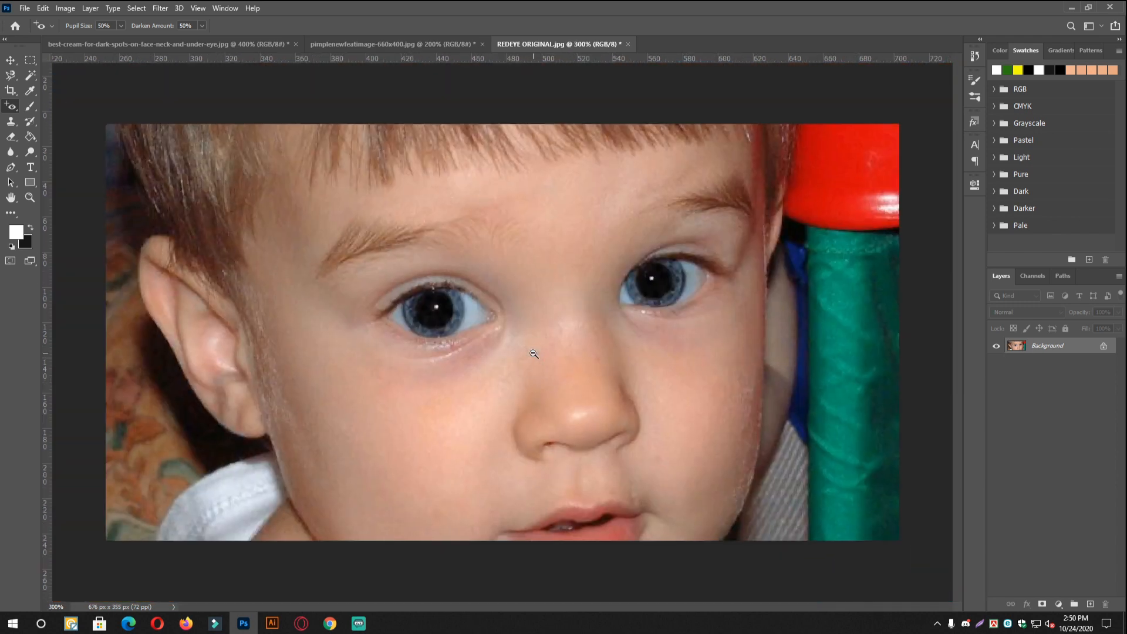
left_click(534, 355, "alt")
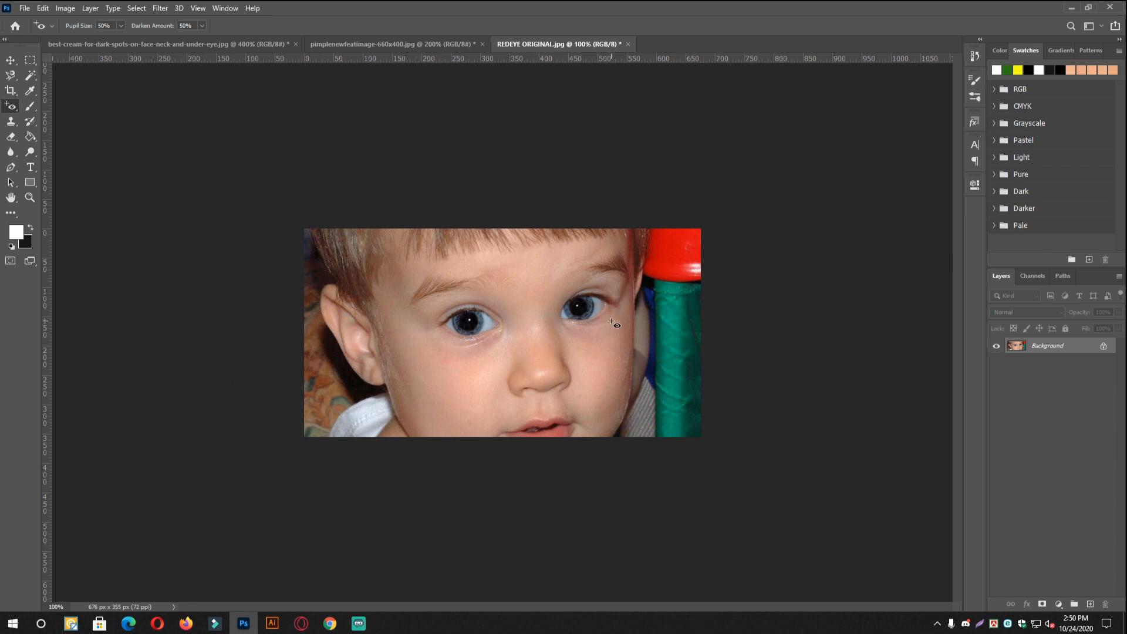
Undo the red-eye corrections on both of the child's eyes
key("ctrl+z")
key("ctrl+z")
Correct the red pupils of both eyes again with the Red Eye Tool, first the left-hand one, then the right-hand one
key("ctrl+plus")
key("ctrl+plus")
key("ctrl+plus")
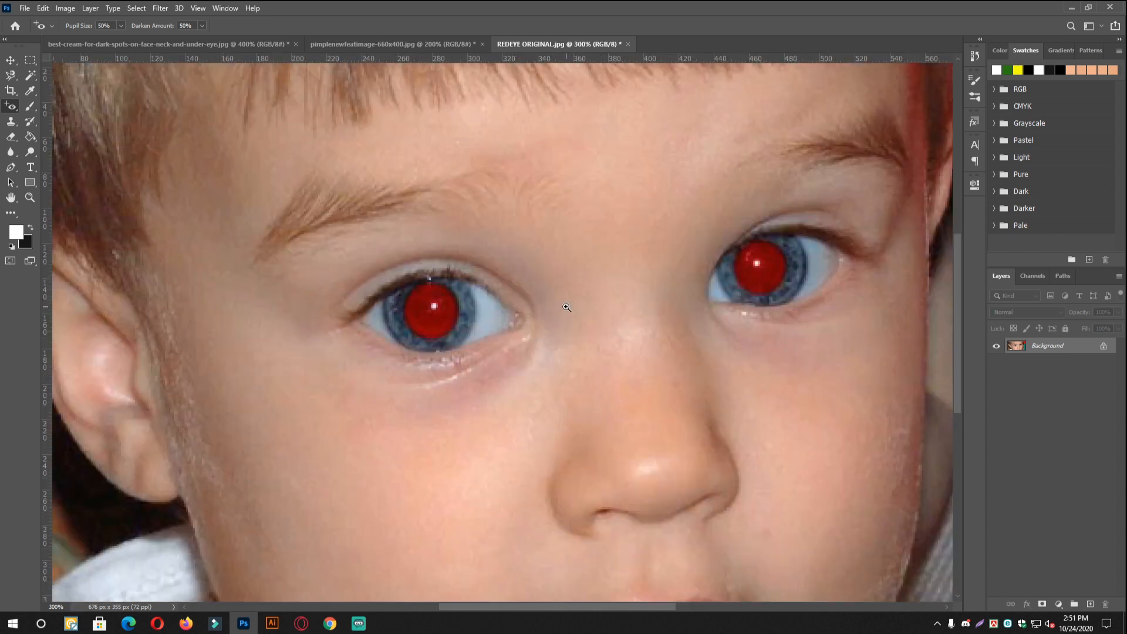
left_click_drag(437, 370, 441, 371)
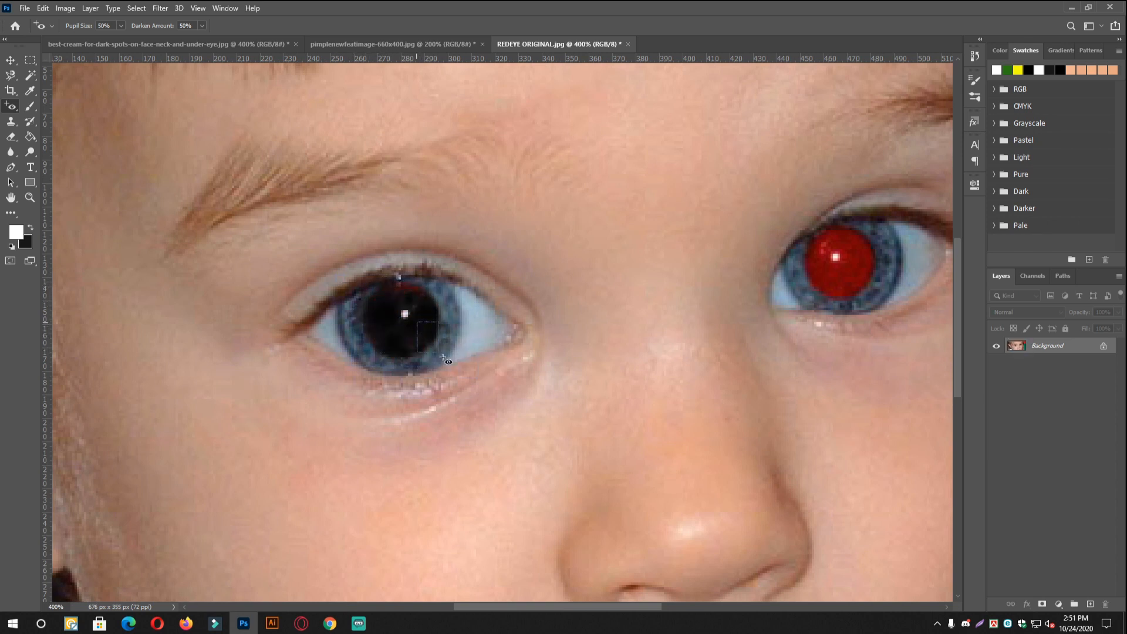
left_click_drag(597, 371, 149, 416)
left_click(341, 291)
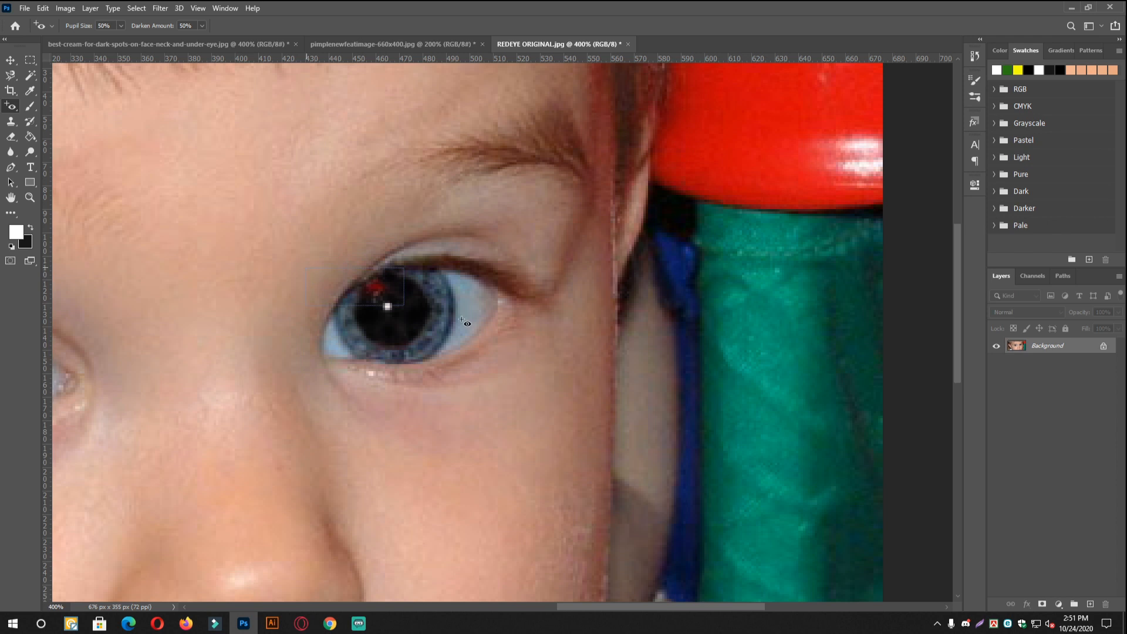
left_click(499, 319, "alt")
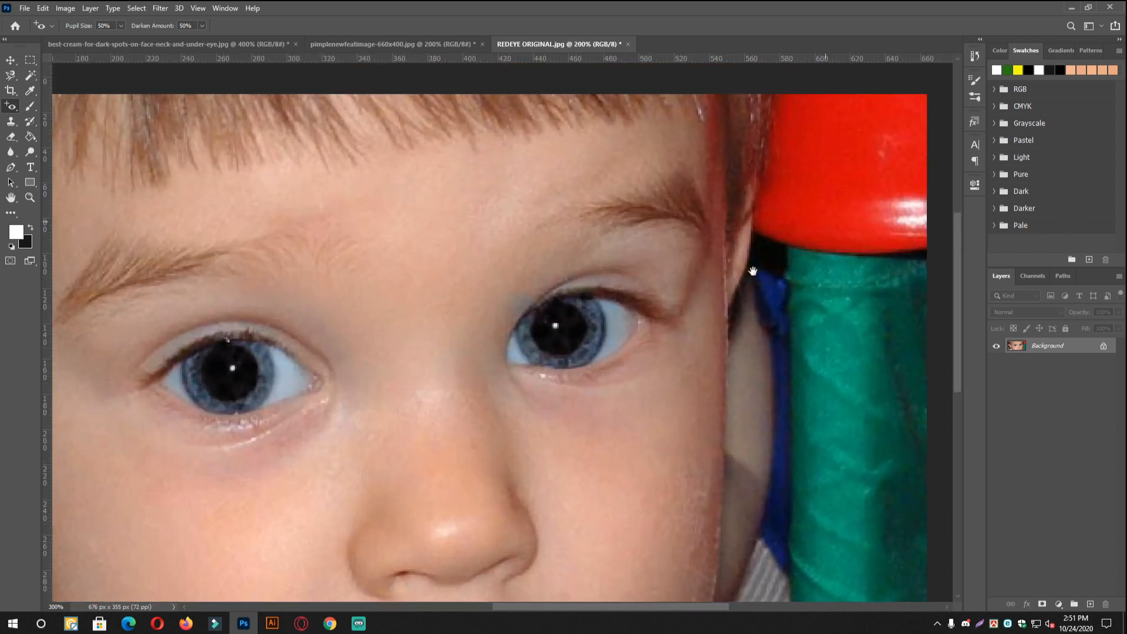
Apply the Red Eye Tool to several areas of the red plastic object beside the child's head
left_click(752, 261, "ctrl")
left_click(517, 379)
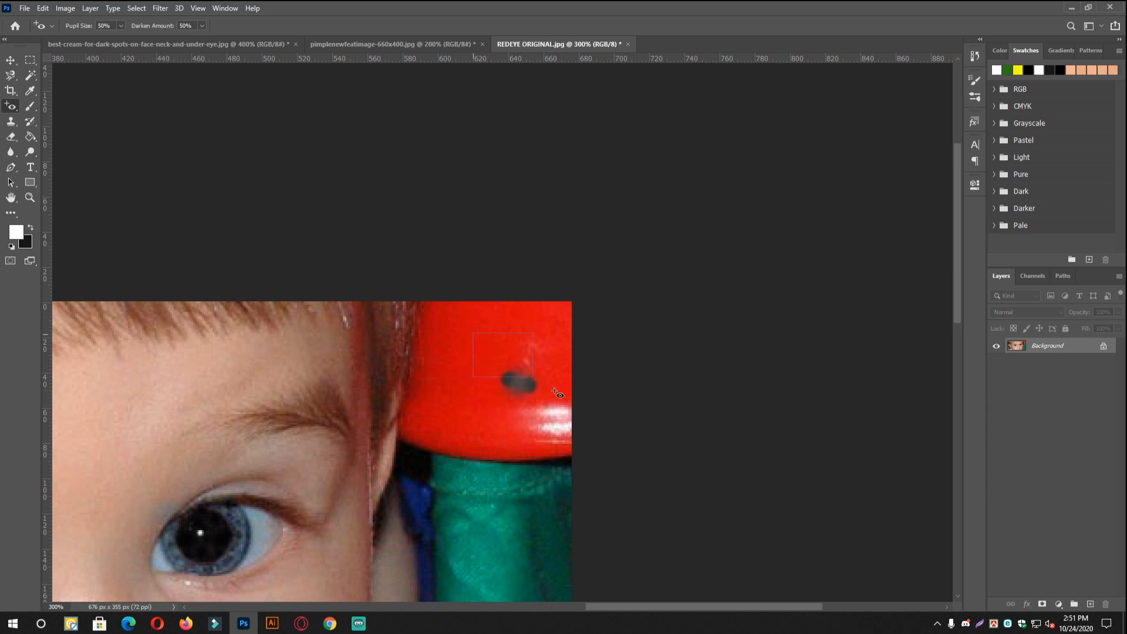
left_click(492, 323)
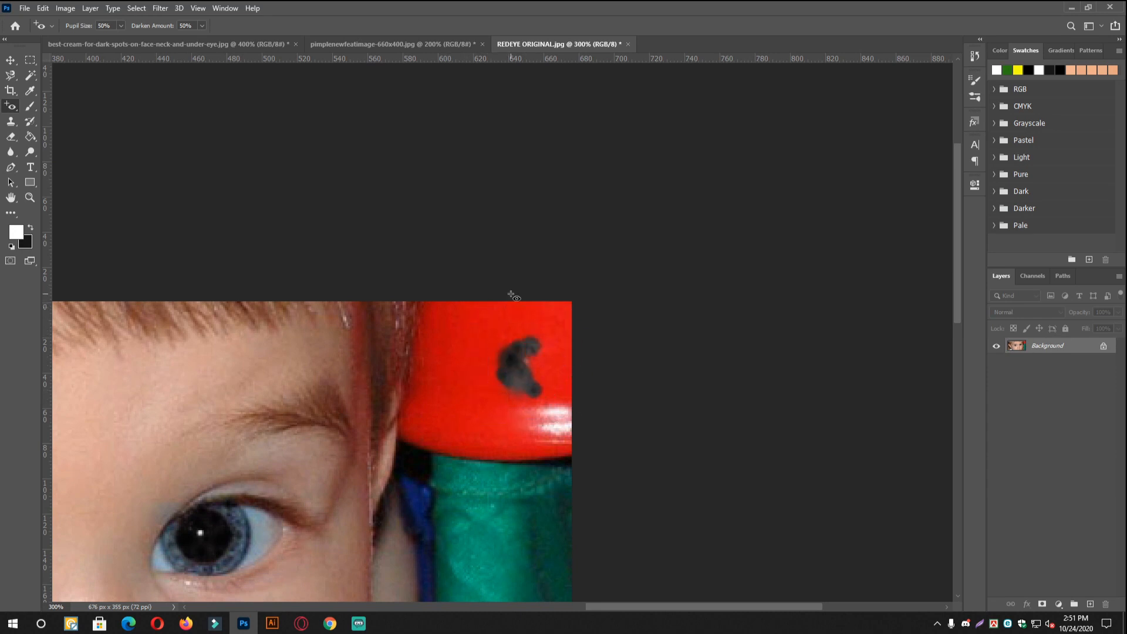
left_click(552, 409)
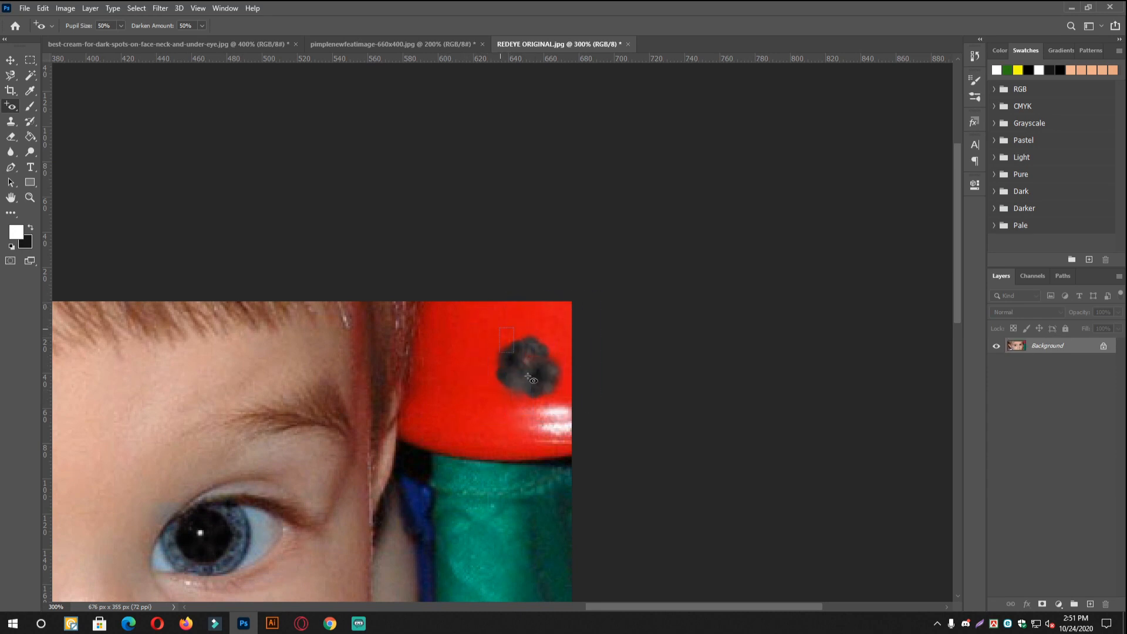
left_click_drag(415, 272, 511, 407)
left_click(615, 410, "alt")
left_click(615, 410, "alt")
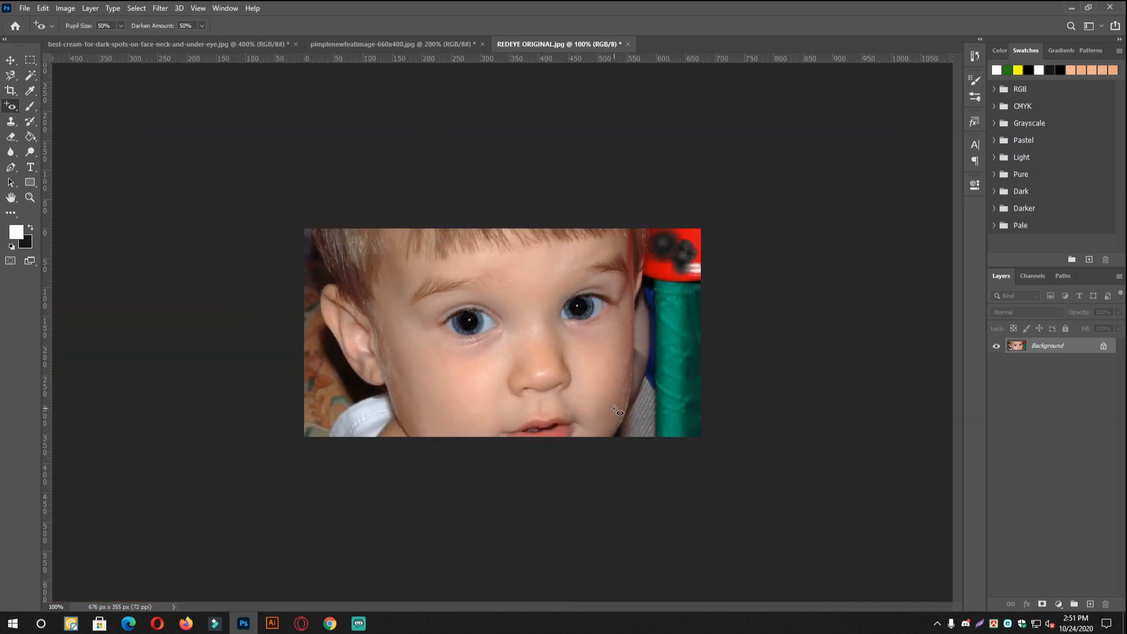
Switch from the Red Eye Tool to the Brush Tool, reviewing the tools grouped with each
right_click(10, 106)
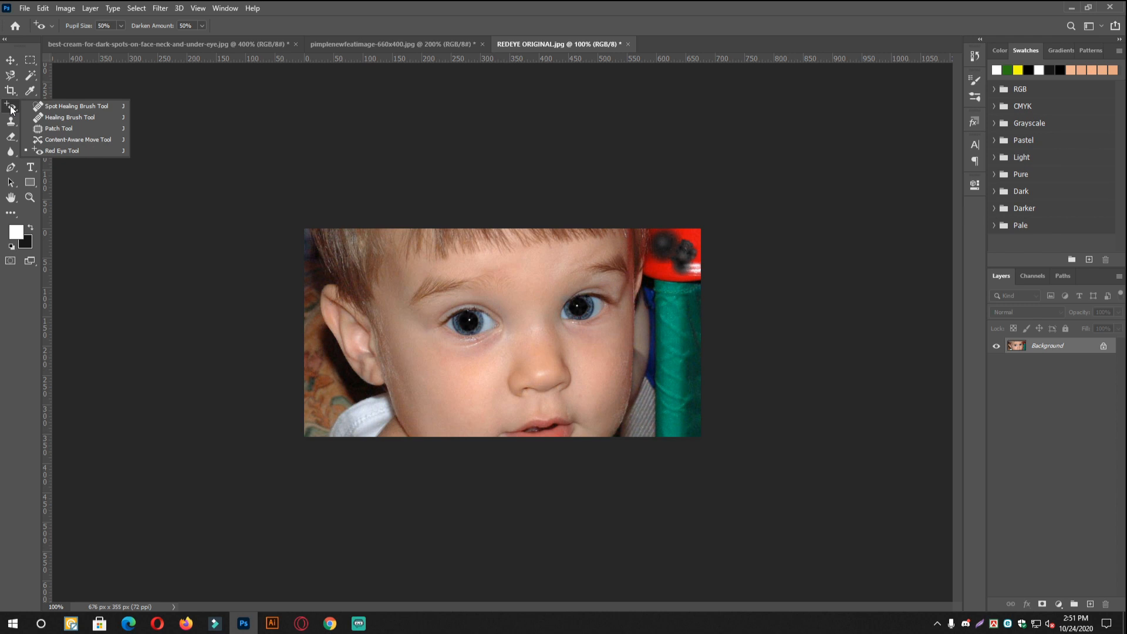
left_click(65, 150)
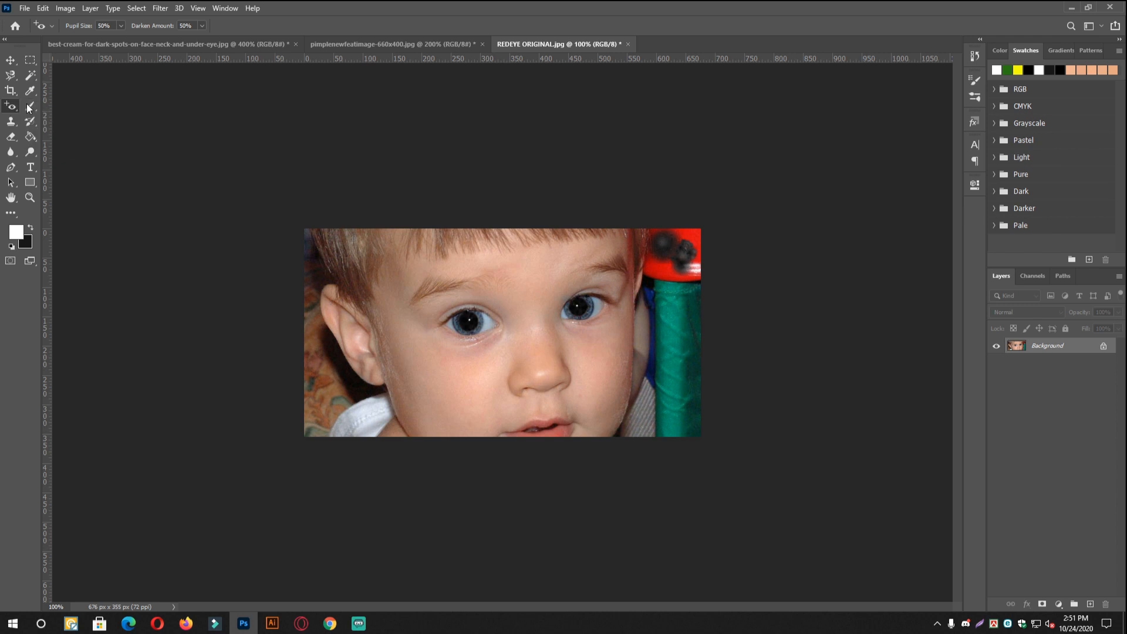
left_click(31, 106)
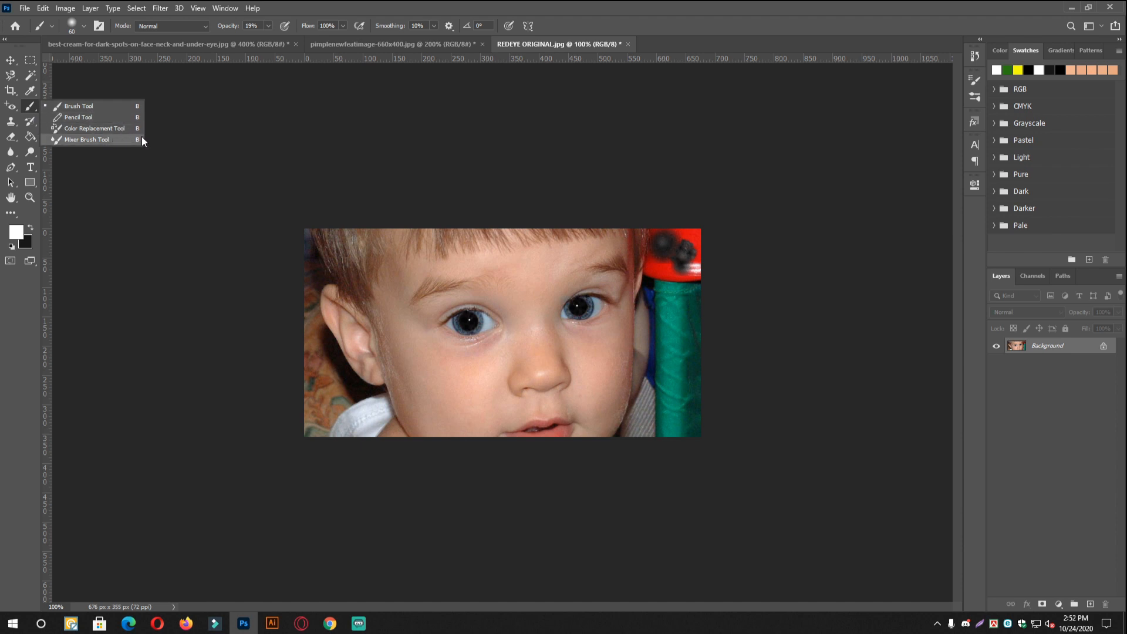
left_click(27, 109)
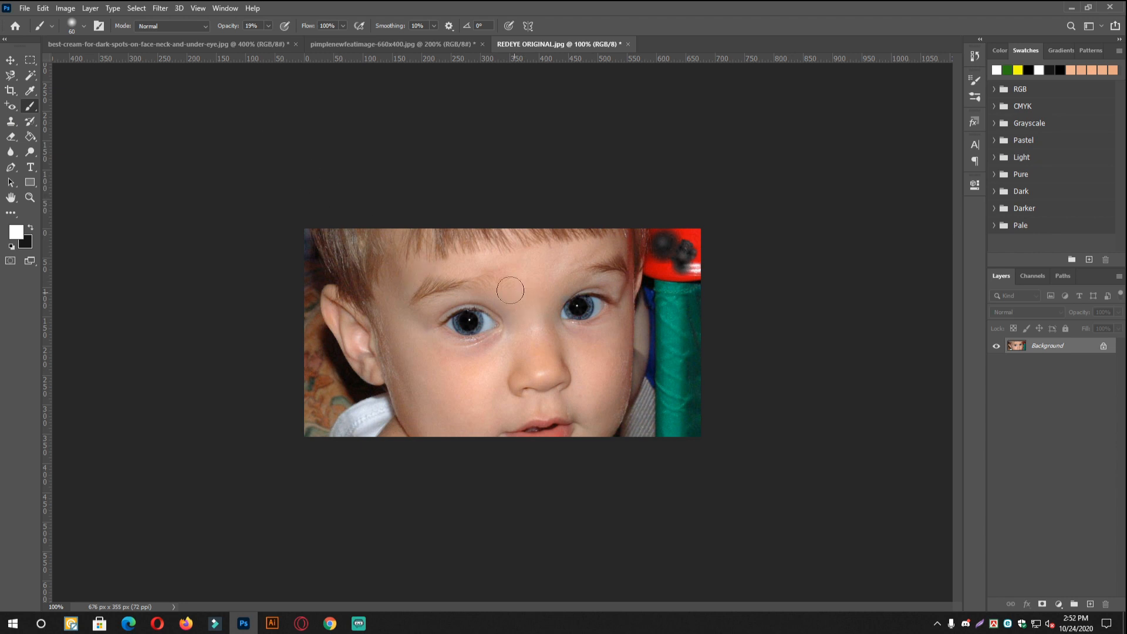